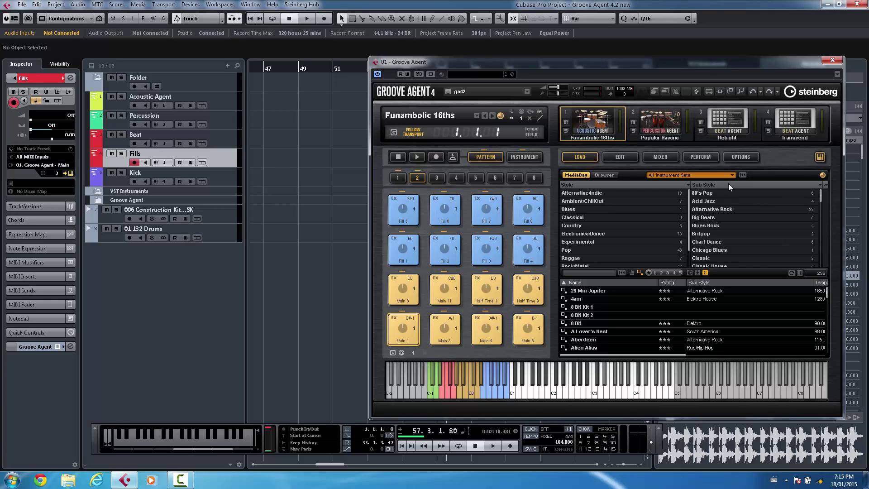
Show the file browser and audition the groove 1, fill 2 and groove 2 MIDI files.
click(605, 175)
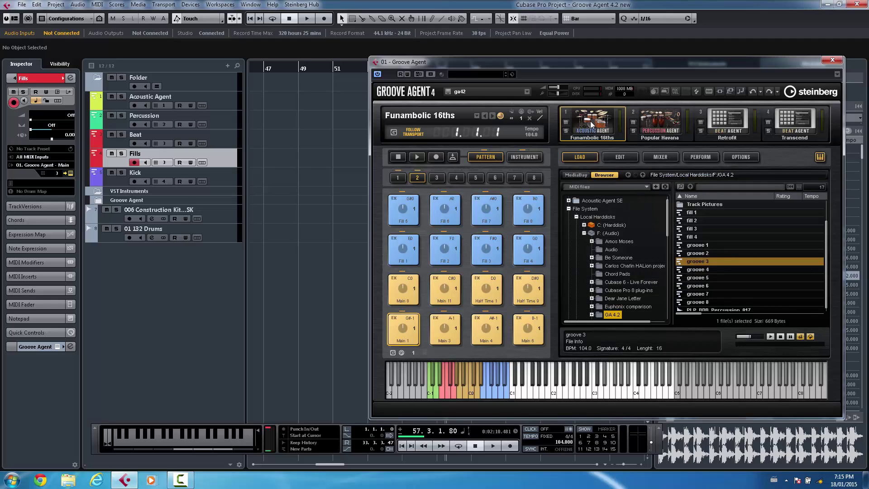
click(704, 246)
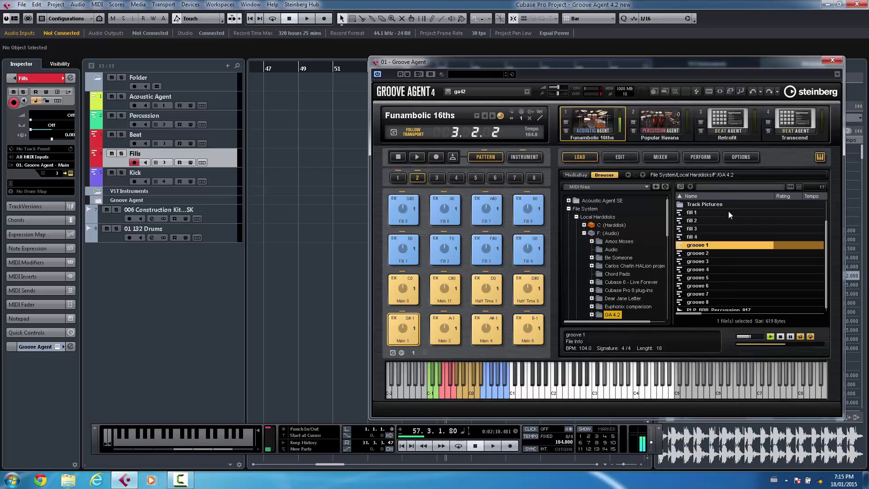
click(695, 219)
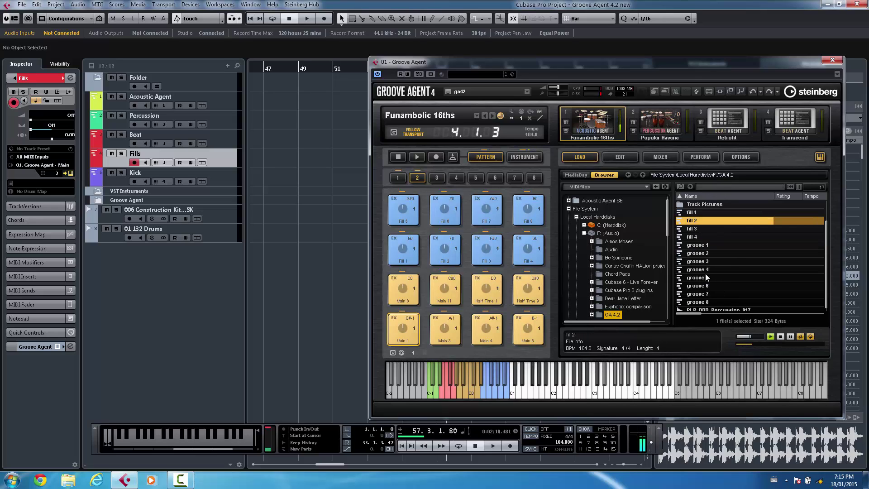
click(701, 254)
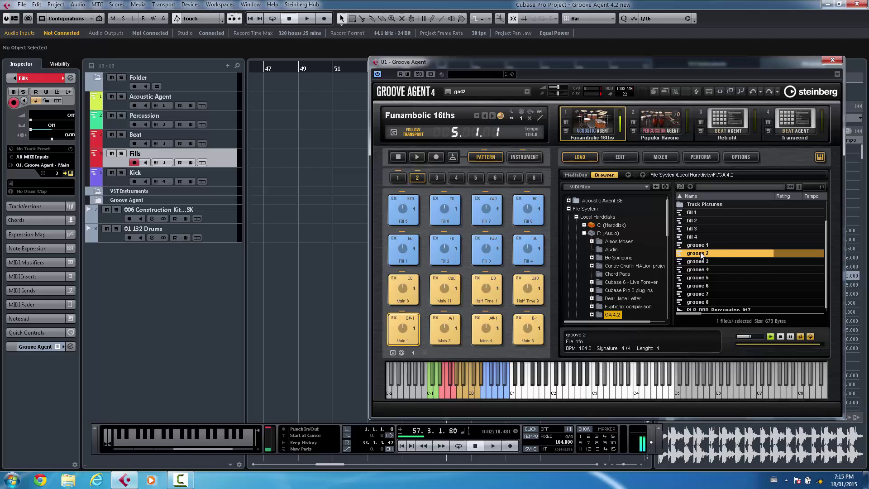
click(726, 115)
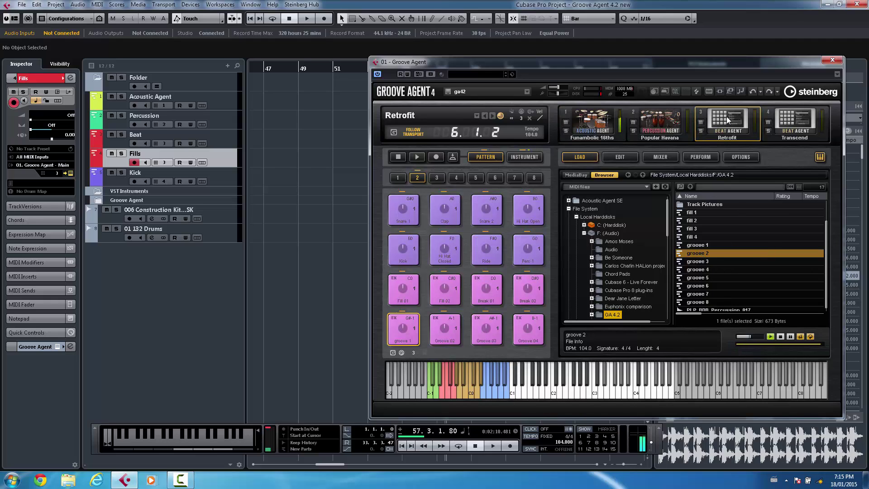
click(690, 257)
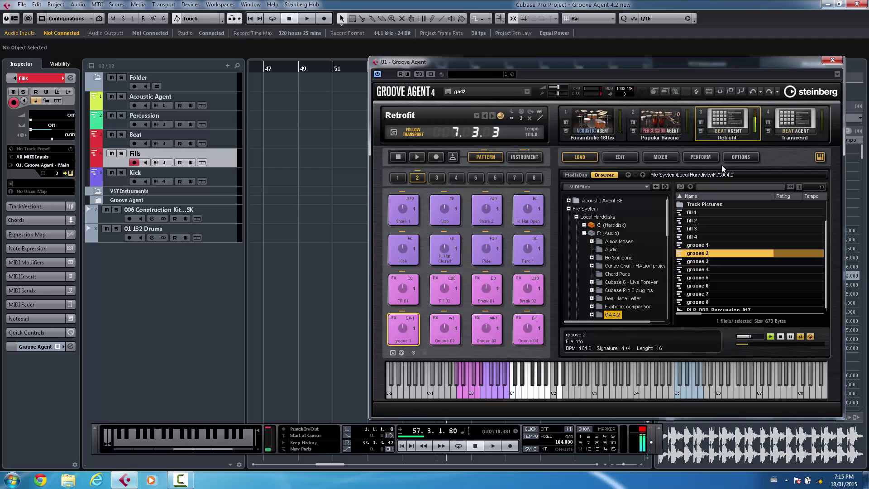
Drag the groove 3 MIDI file onto pad G3 of the Transcend beat agent.
click(789, 123)
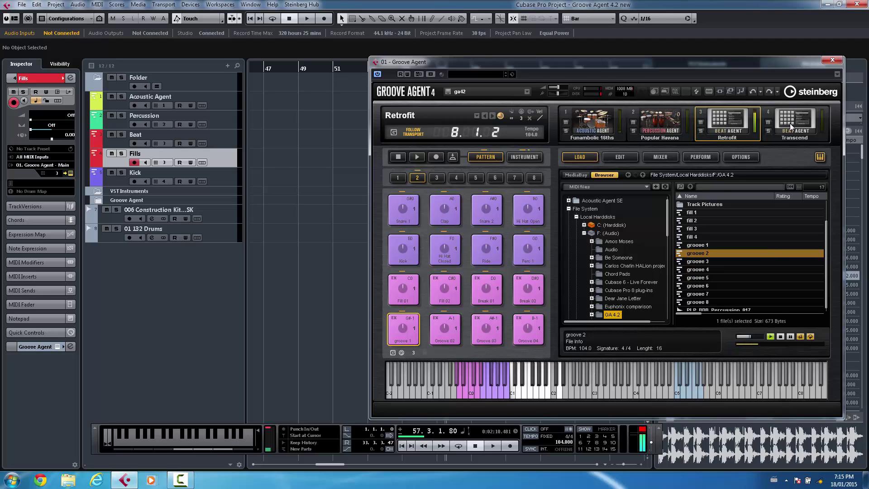
click(704, 262)
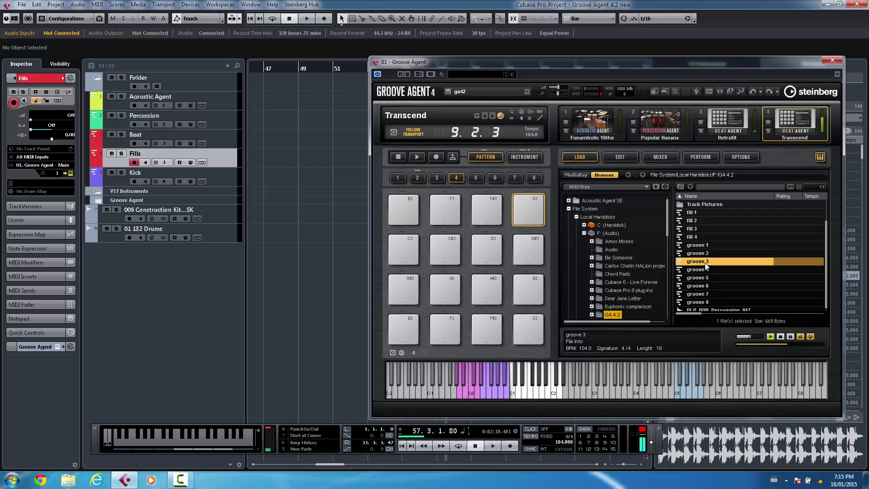
drag(705, 263, 527, 213)
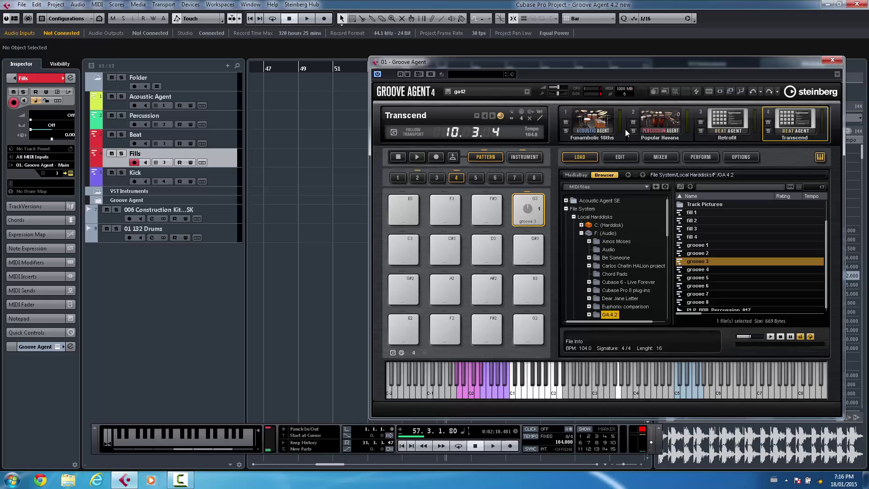
Cycle through Retrofit and Popular Havana, ending on the Funambolic 16ths acoustic agent.
click(729, 119)
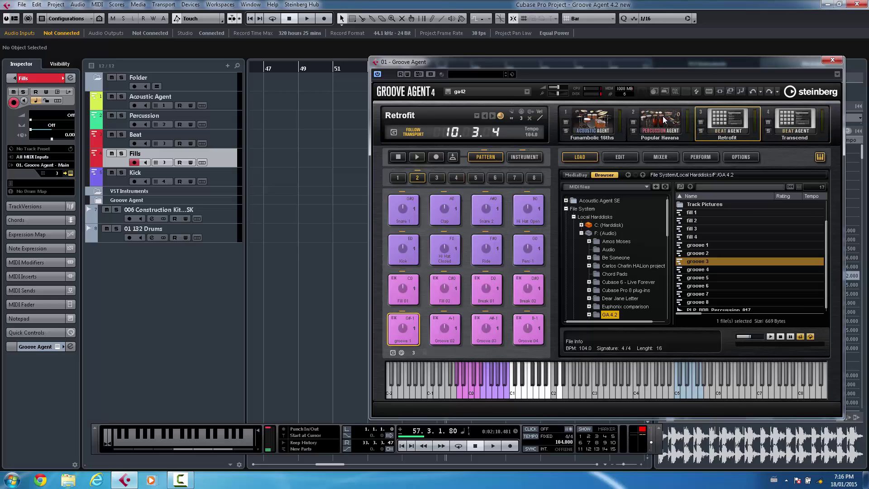
click(662, 116)
click(722, 120)
click(652, 116)
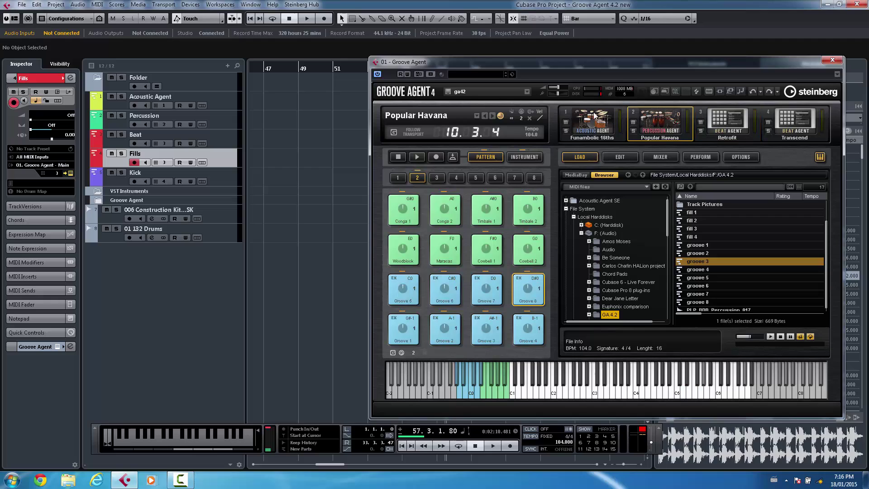
click(593, 117)
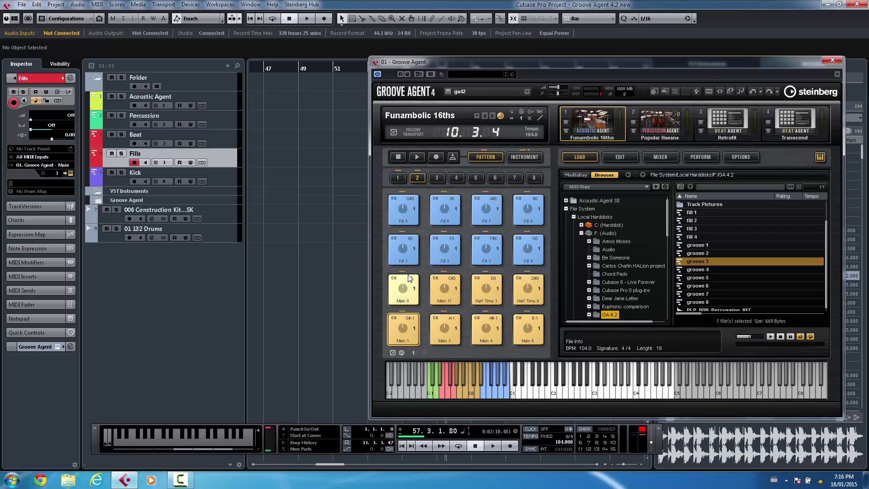
Enable Follow Transport, restart Cubase playback, and show the Popular Havana percussion agent.
click(419, 132)
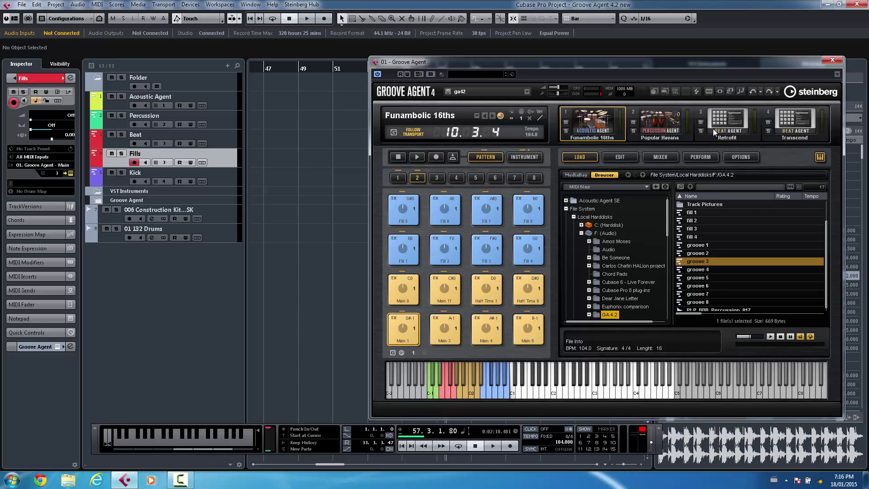
click(494, 445)
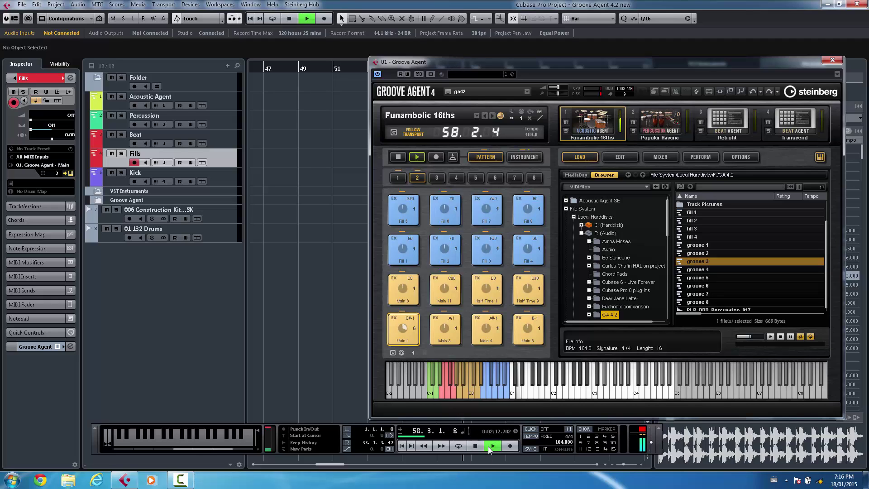
key(space)
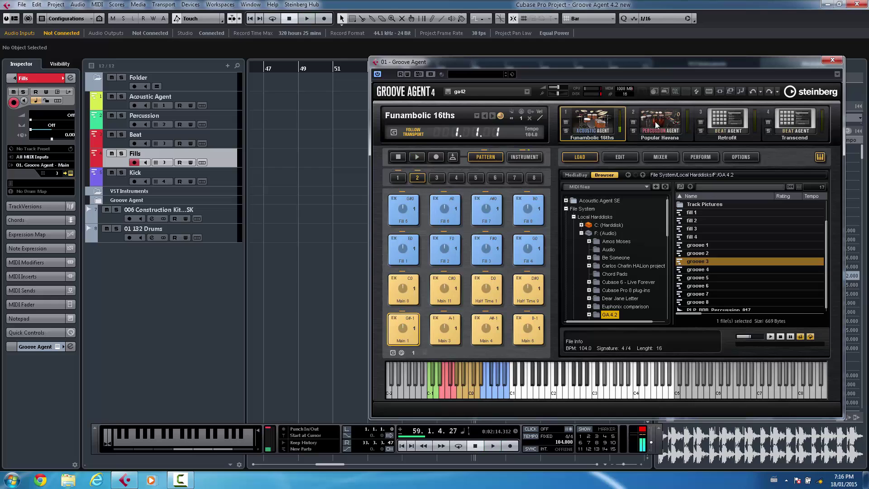
click(493, 443)
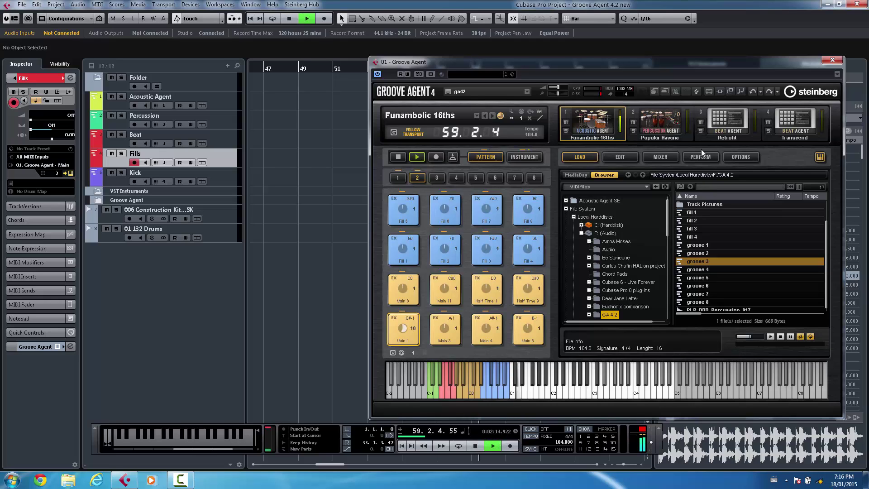
click(675, 130)
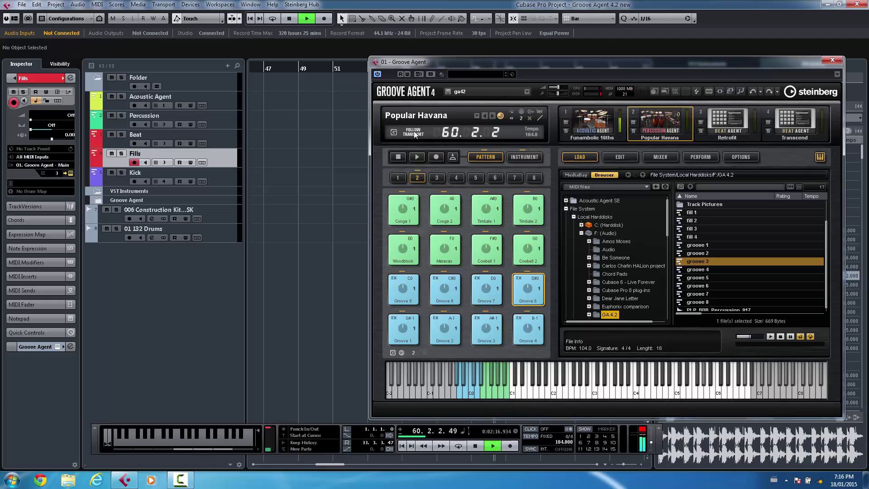
Lower the Popular Havana fader slightly in the kit mixer, then return to Edit on Transcend.
click(660, 157)
drag(638, 232, 637, 235)
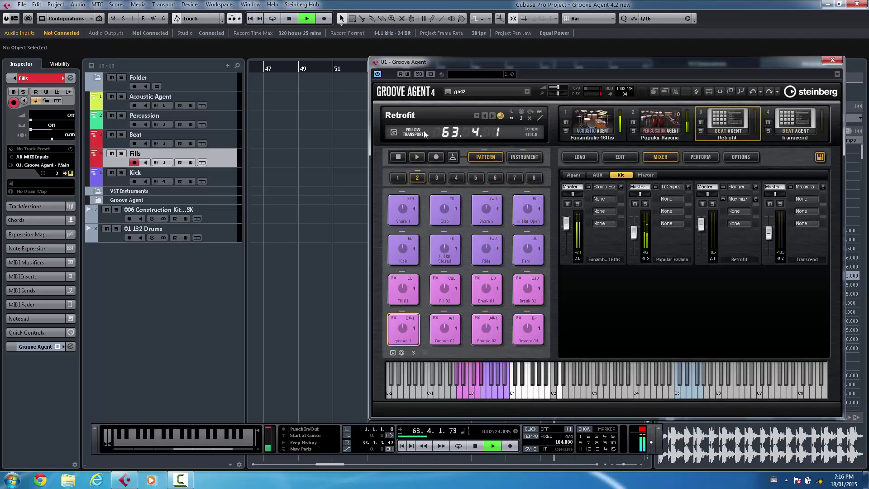
click(610, 156)
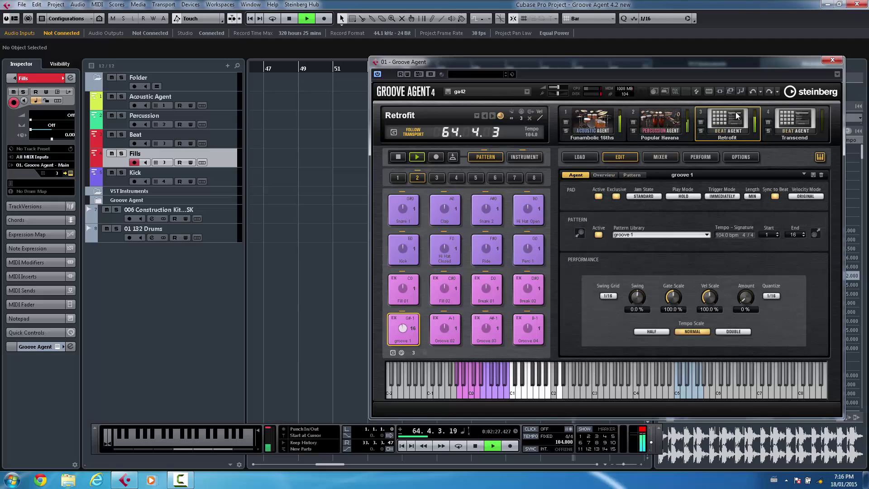
click(790, 121)
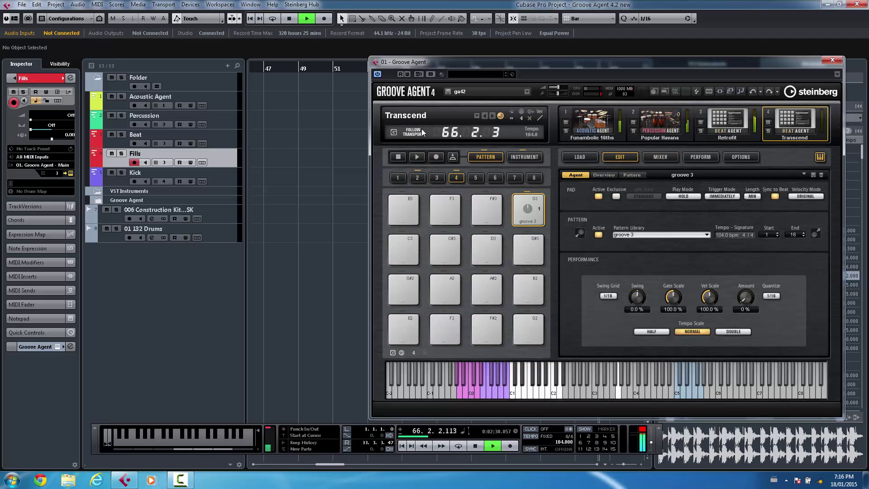
Stop playback, disable Follow Transport, and switch to the Funambolic 16ths acoustic agent.
click(475, 446)
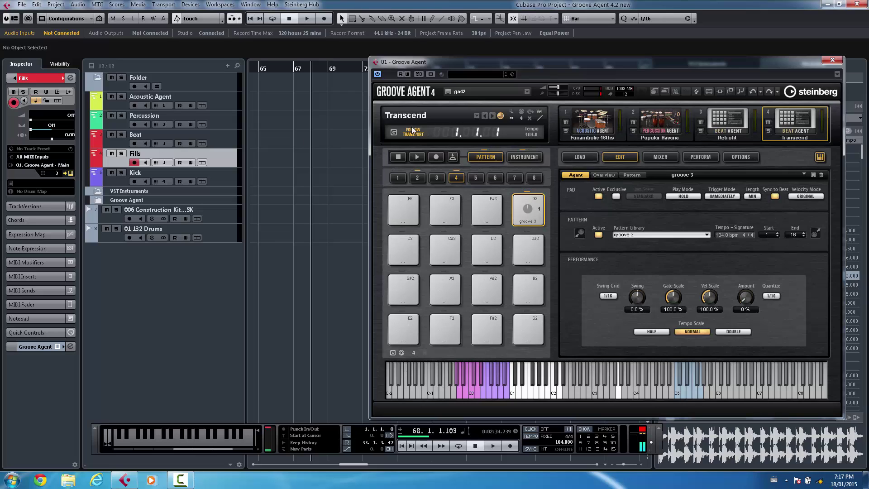
click(413, 131)
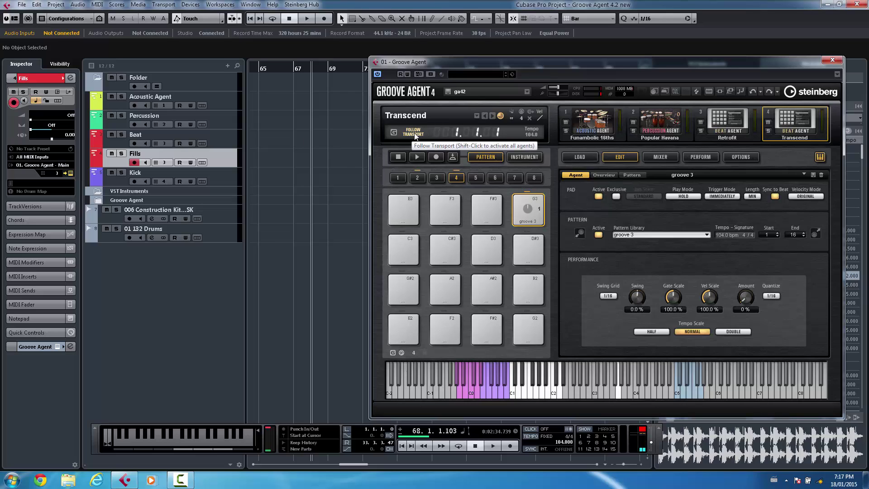
click(605, 128)
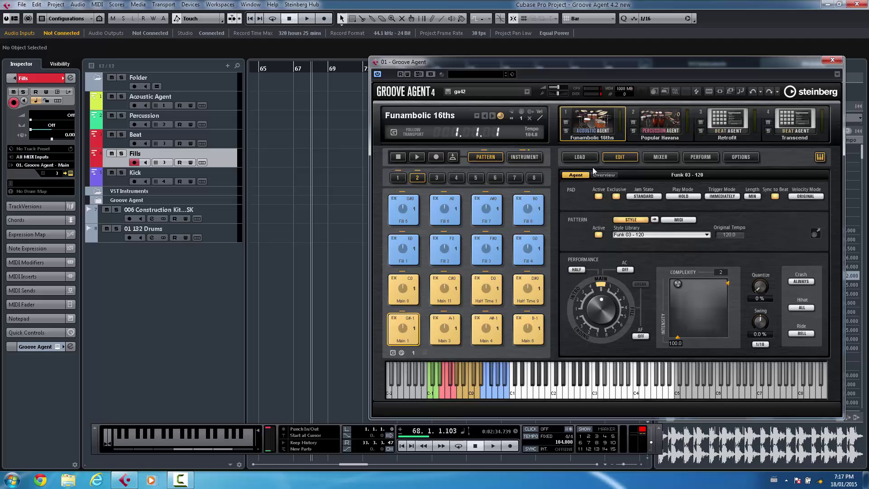
Switch from Mixer back to Edit and show the Overview of all agents' pad patterns.
click(664, 156)
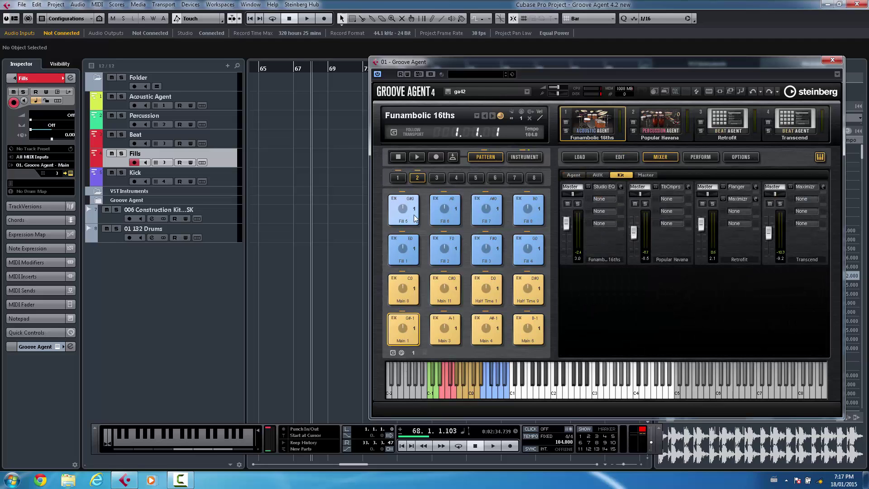
click(620, 156)
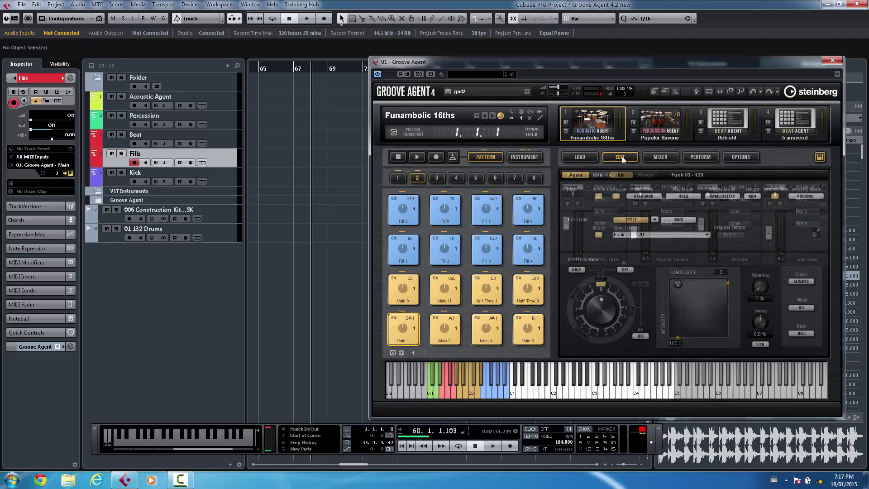
click(604, 175)
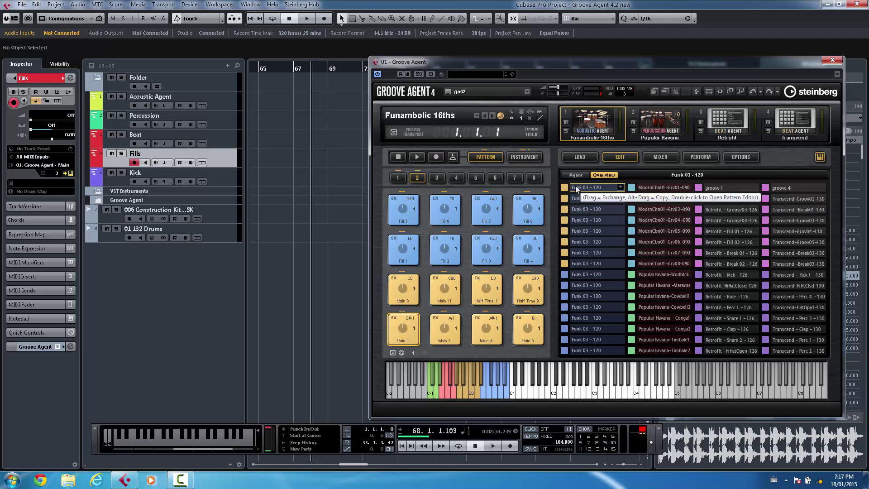
Enable Follow Transport, start the agent pattern, and audition the Main 8, Main 3 and Main 1 pads.
click(393, 133)
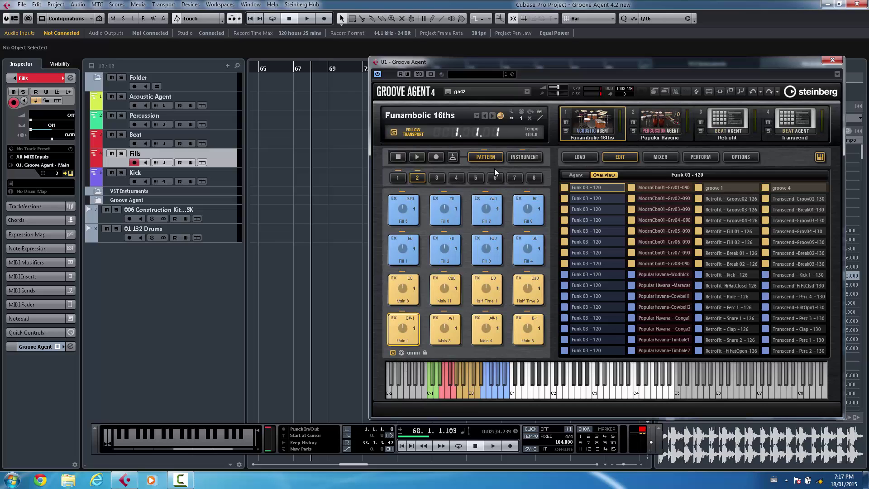
click(421, 159)
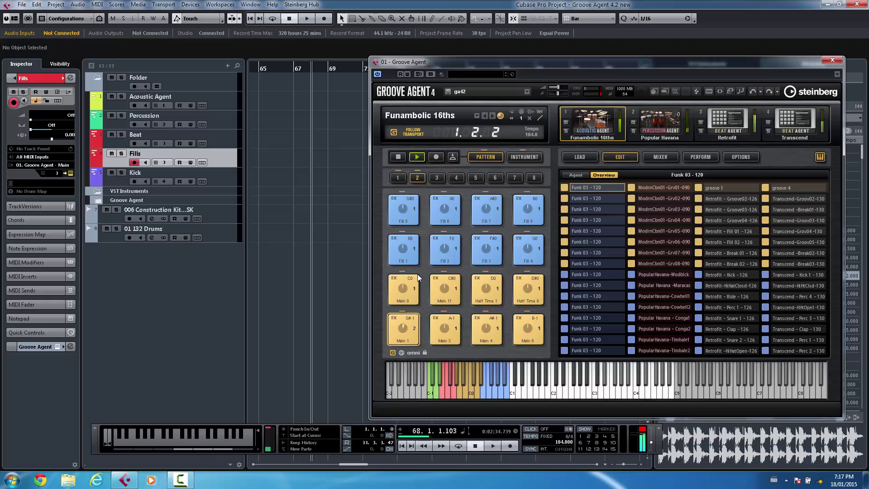
click(410, 286)
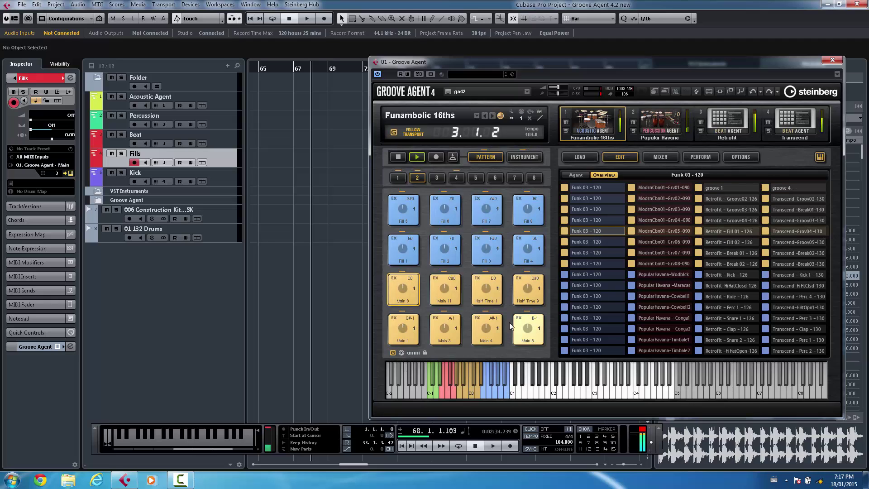
click(449, 327)
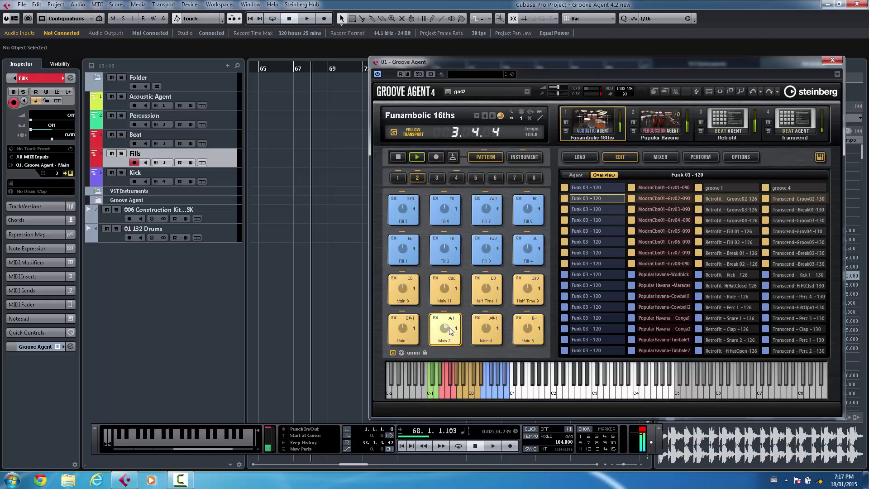
click(404, 327)
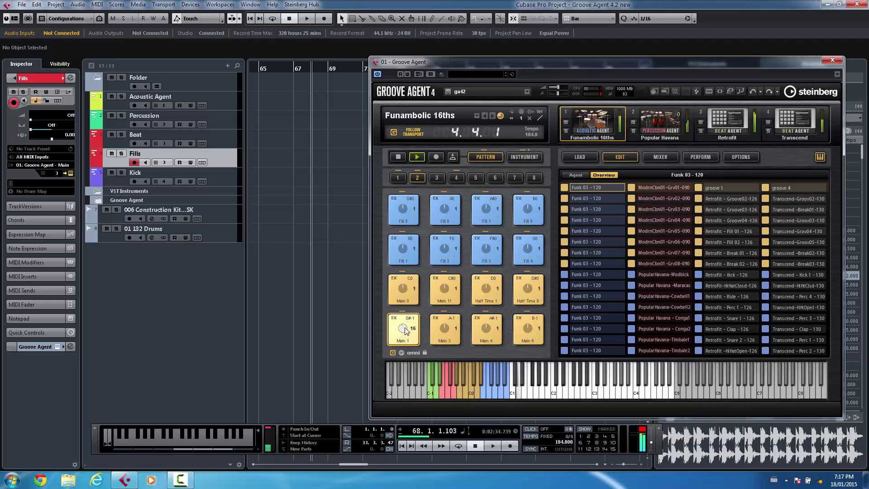
Re-toggle Follow Transport, start project playback, and switch to the Fill 3 then Fill 8 patterns.
click(395, 134)
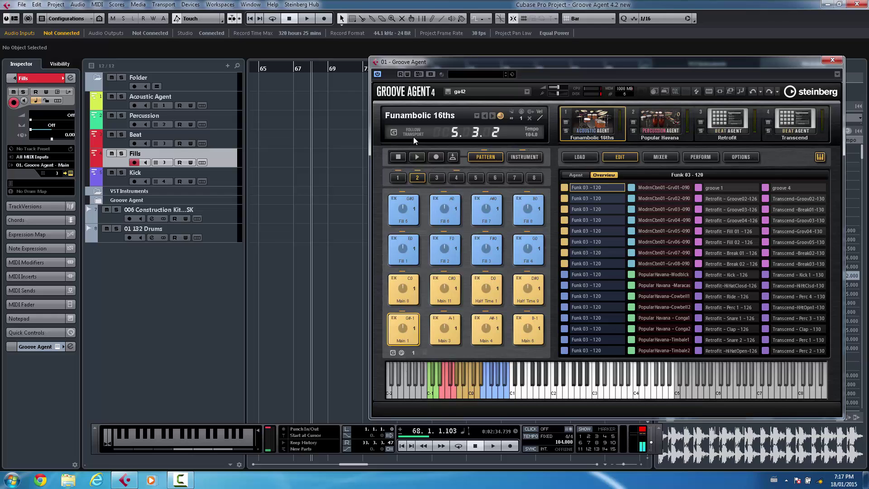
click(413, 135)
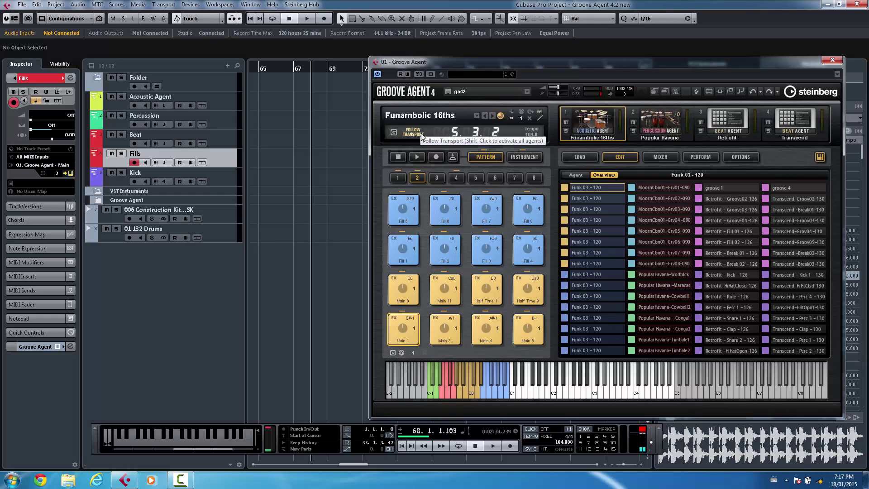
click(492, 445)
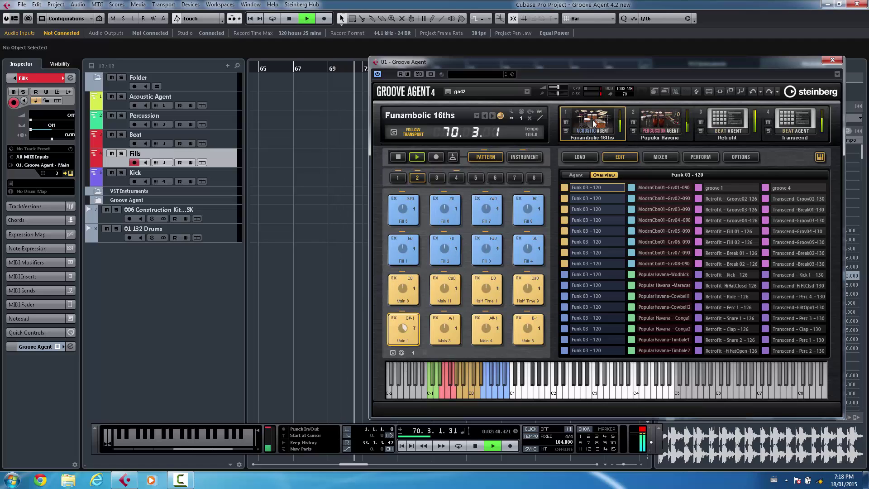
click(487, 249)
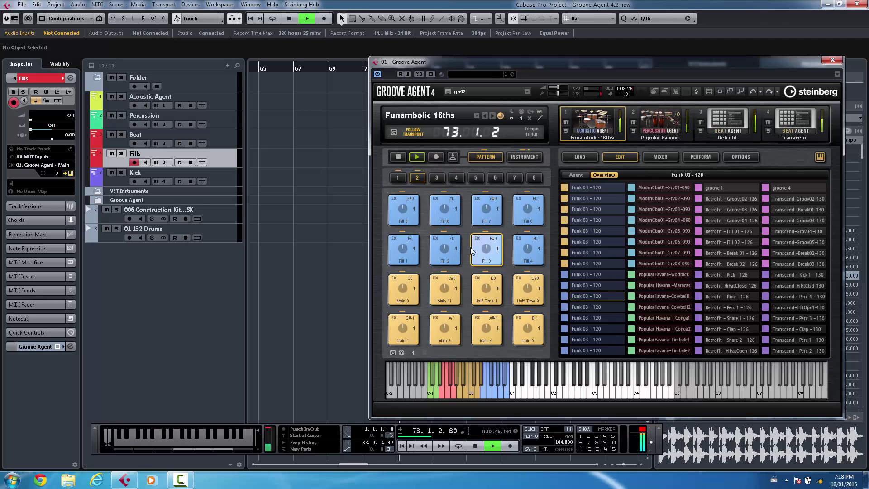
click(522, 210)
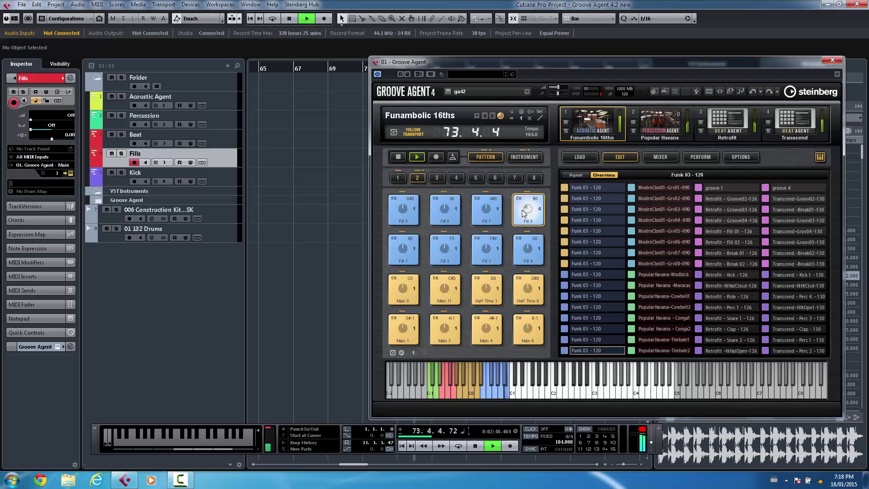
Play Groove 7 on Popular Havana, then groove 1 on the Retrofit beat agent.
click(668, 120)
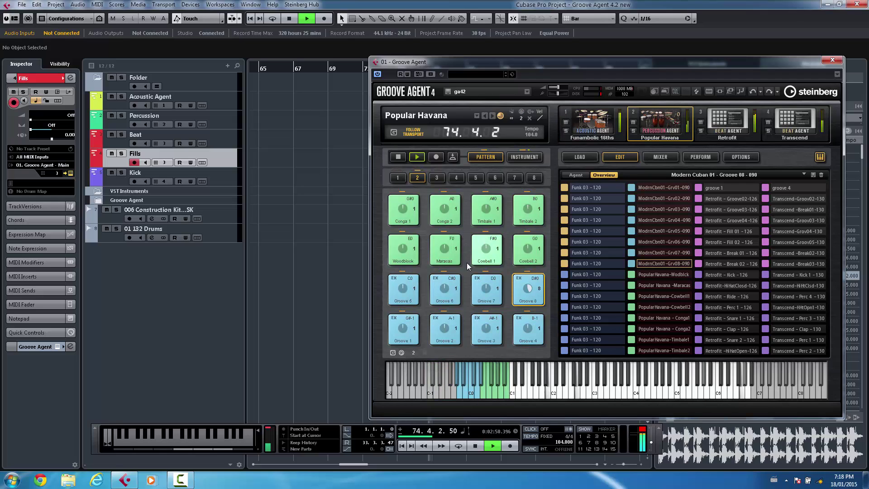
click(488, 294)
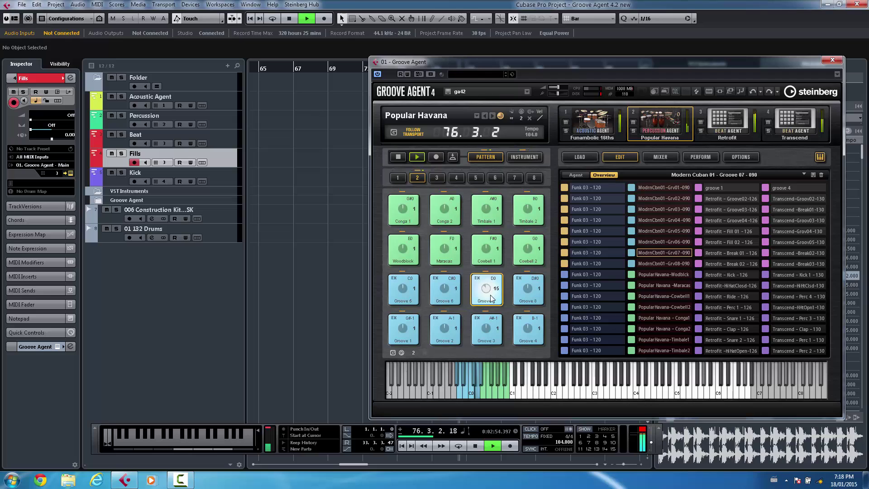
click(722, 118)
click(406, 322)
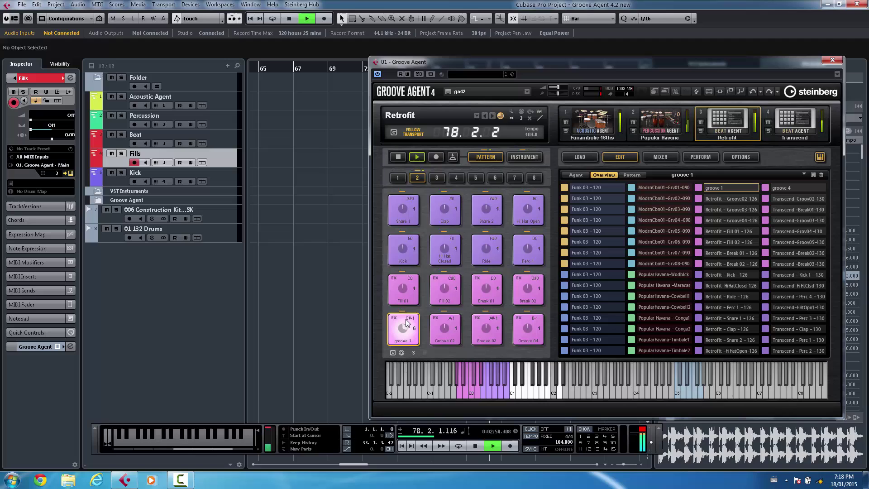
On Transcend's second pad group, trigger Groove 04 and groove 4, then stop playback.
click(797, 118)
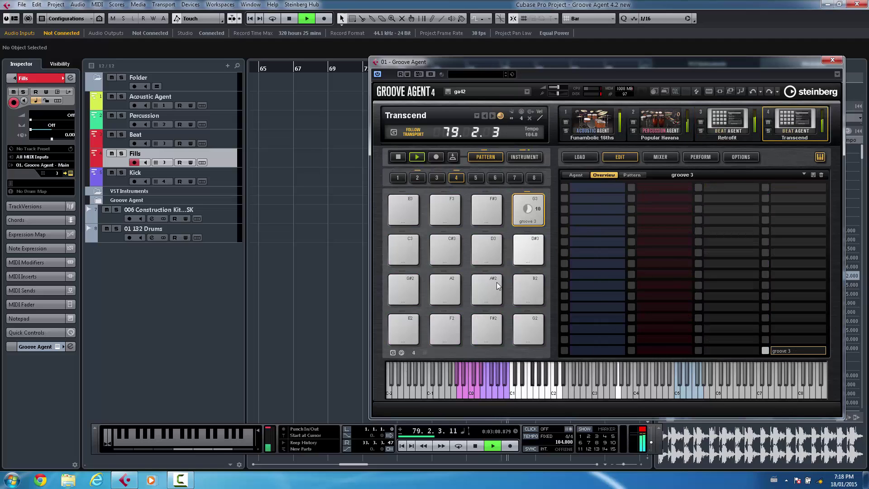
click(423, 181)
click(411, 290)
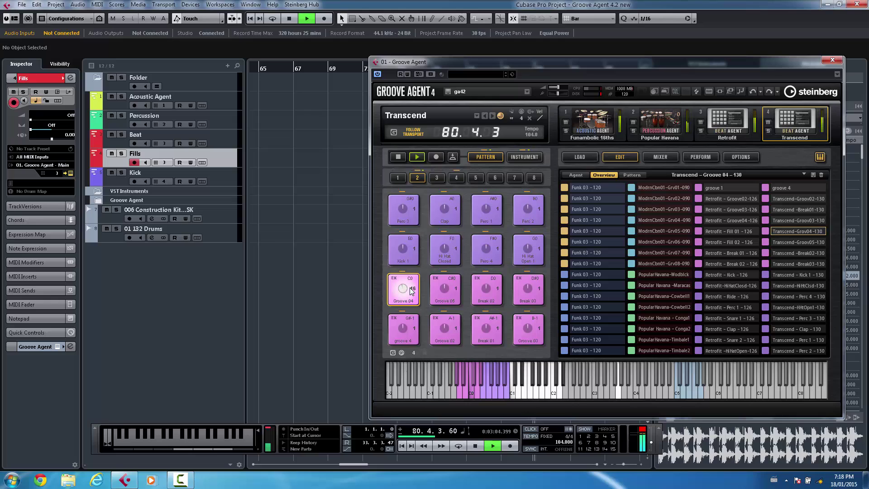
click(401, 326)
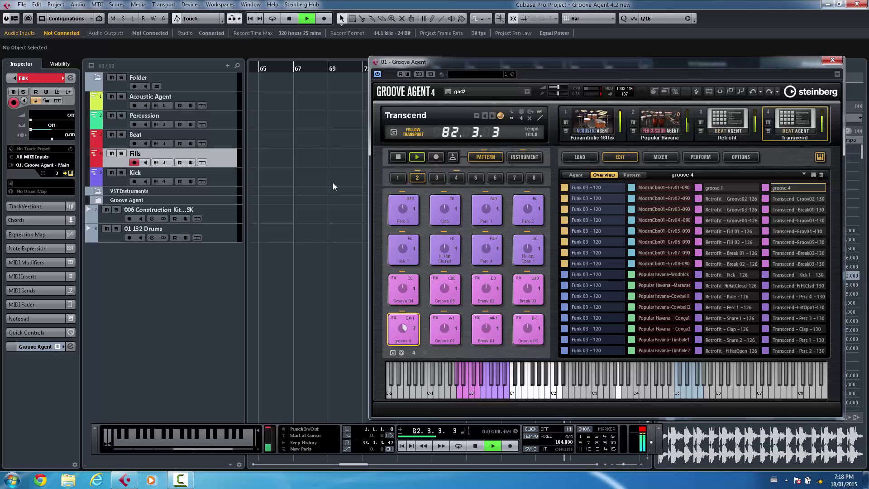
key(space)
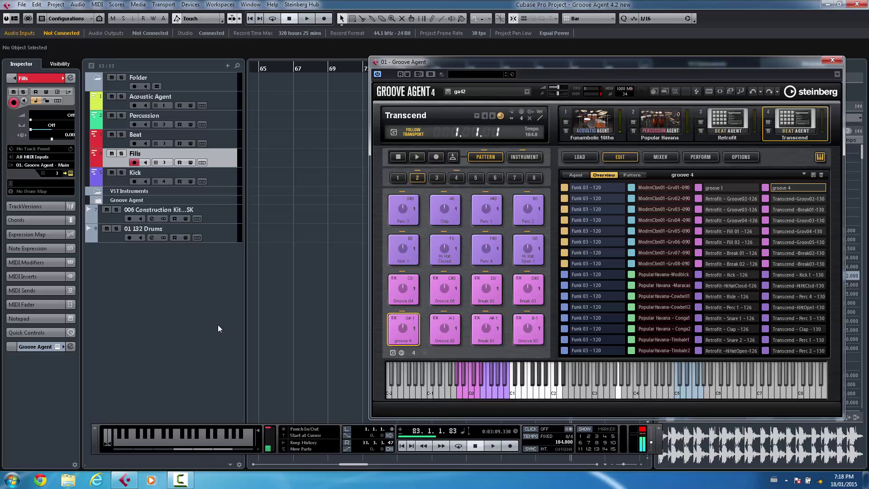
Return to bar 1, select the Kick track fed by Kit 4, and solo the Transcend agent.
click(401, 445)
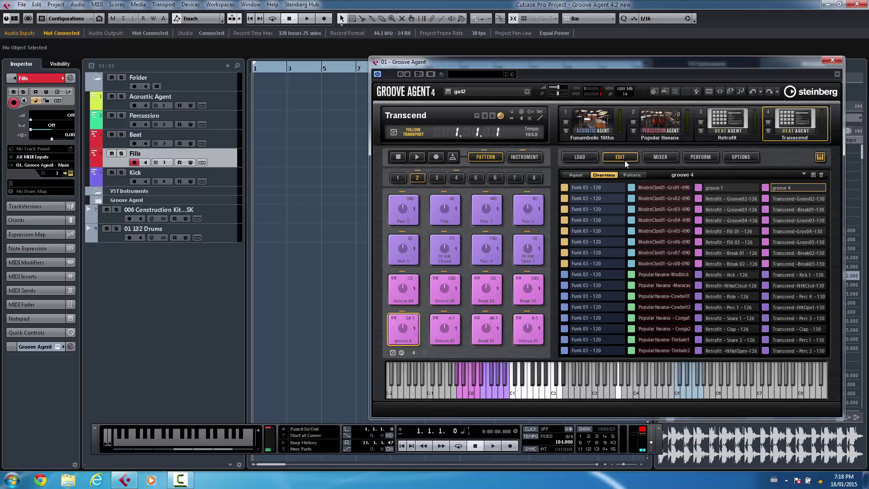
click(213, 176)
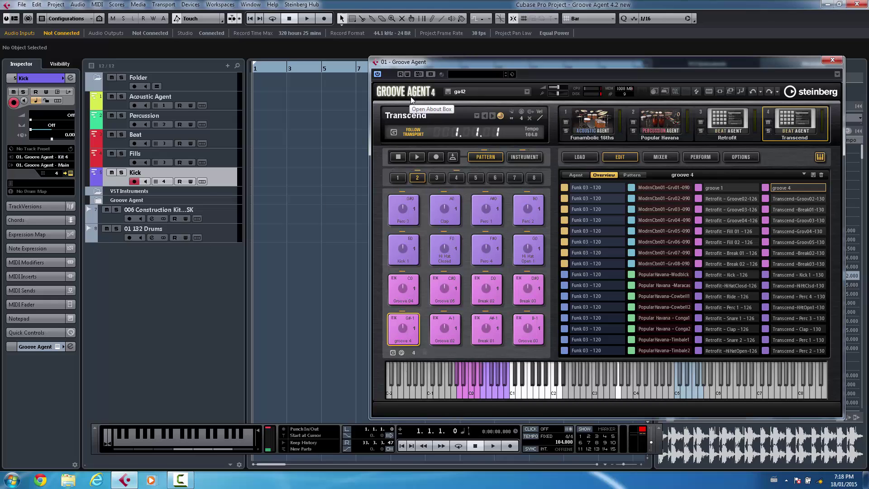
click(47, 157)
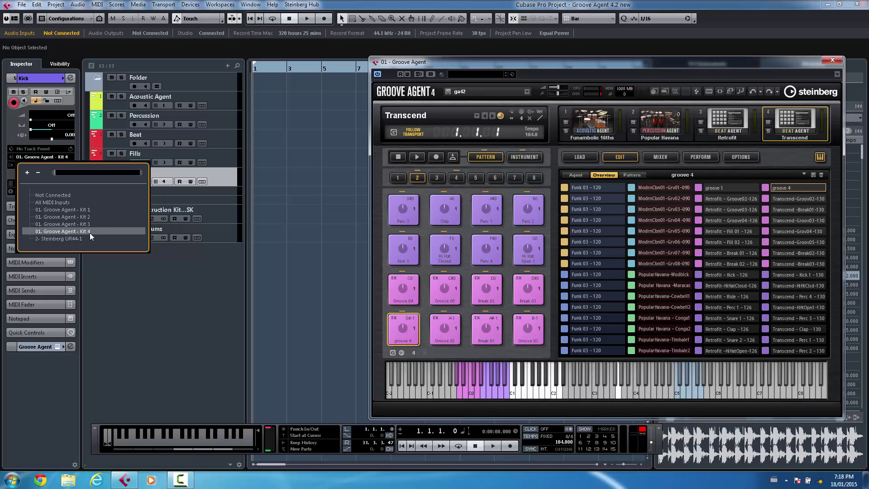
click(284, 176)
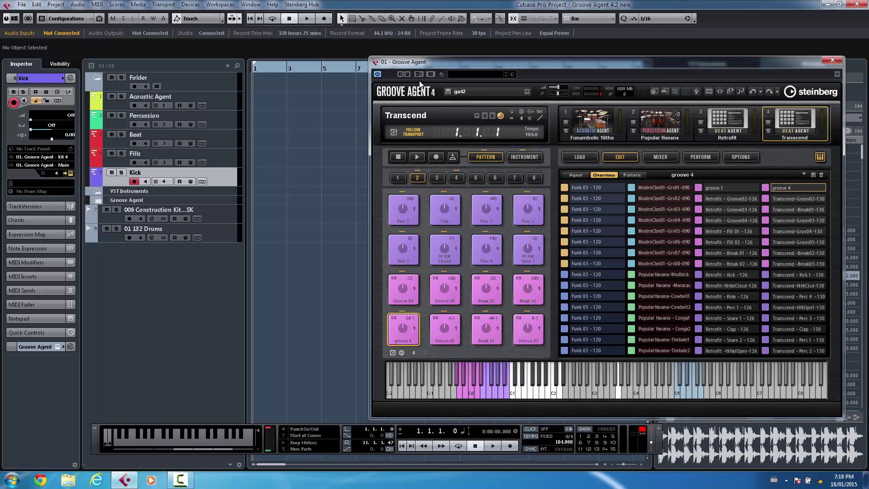
click(767, 132)
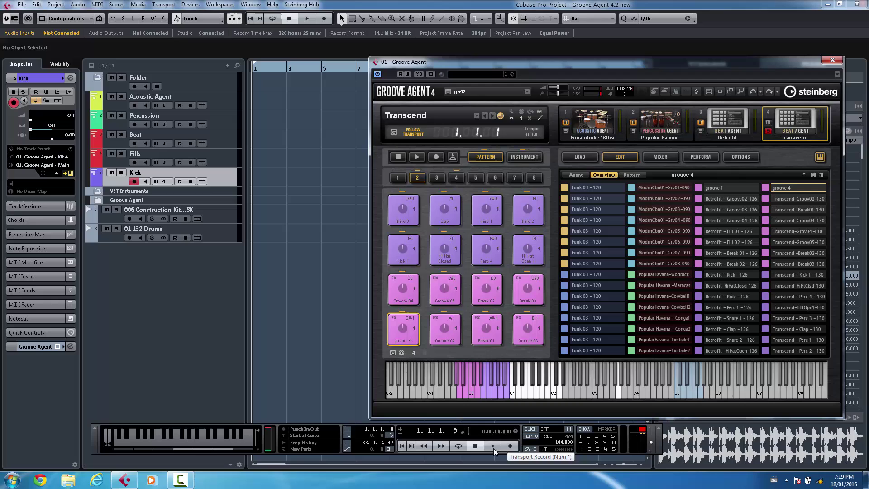
Record Transcend's Groove 04 and groove 4 onto Kick, then switch to Acoustic Agent soloing Funambolic 16ths.
click(510, 446)
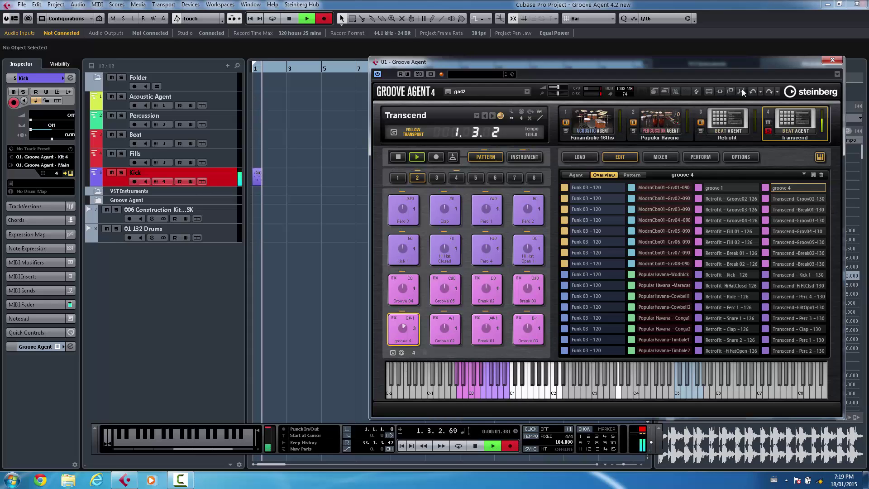
click(403, 288)
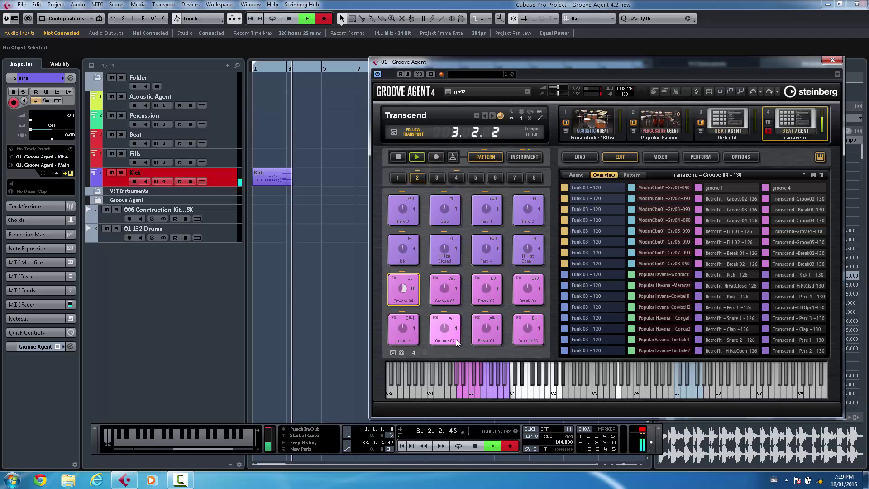
click(412, 334)
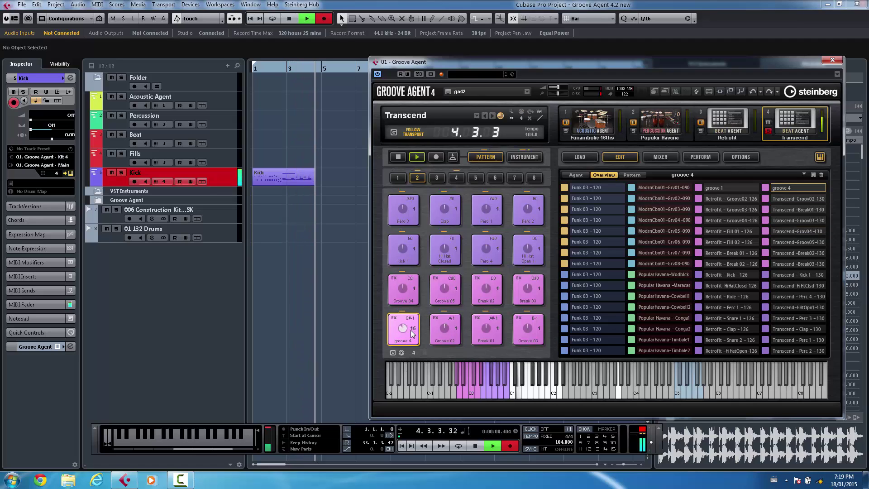
click(222, 105)
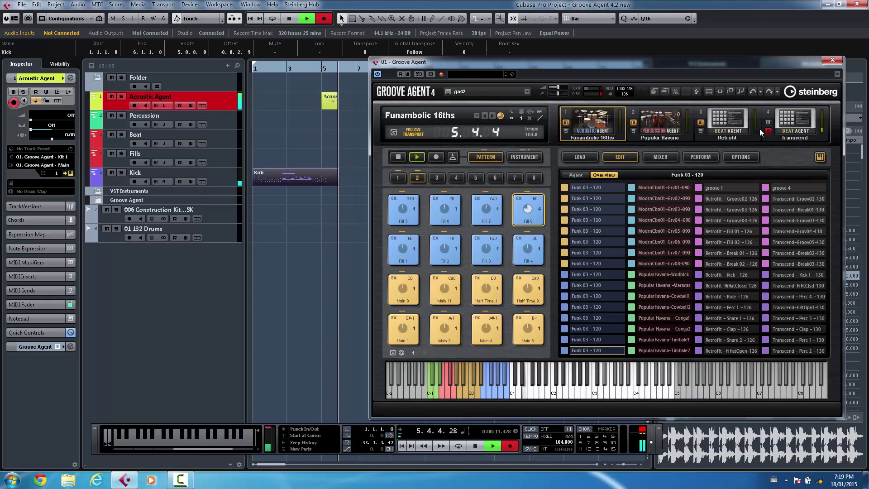
click(565, 131)
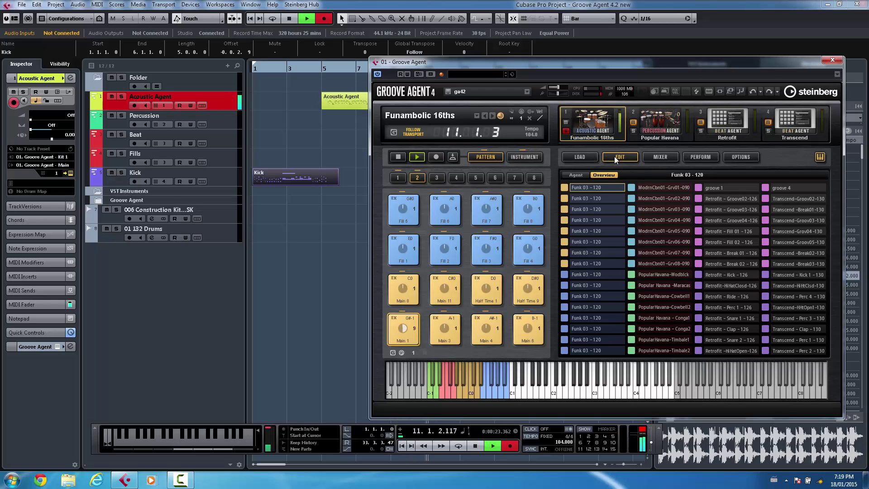
Set the acoustic agent's intensity to about 51, complexity to 12, and AC to 1/1.
click(576, 175)
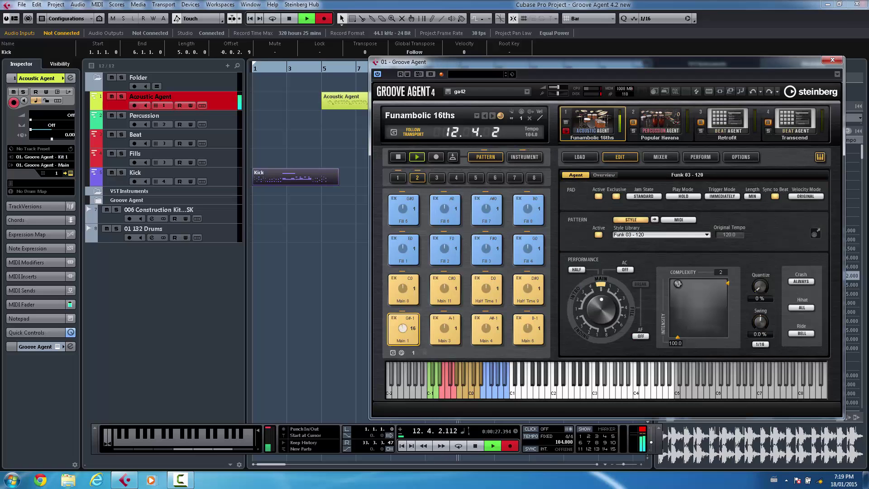
drag(678, 283, 678, 284)
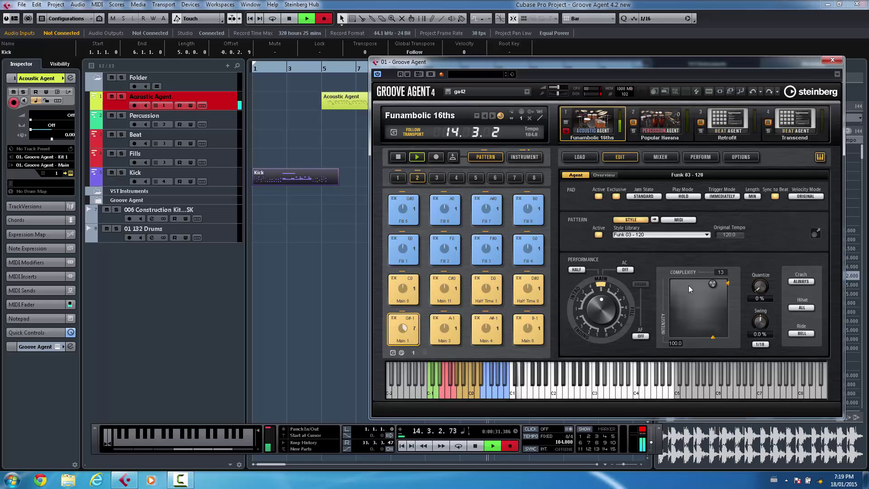
drag(712, 297, 690, 284)
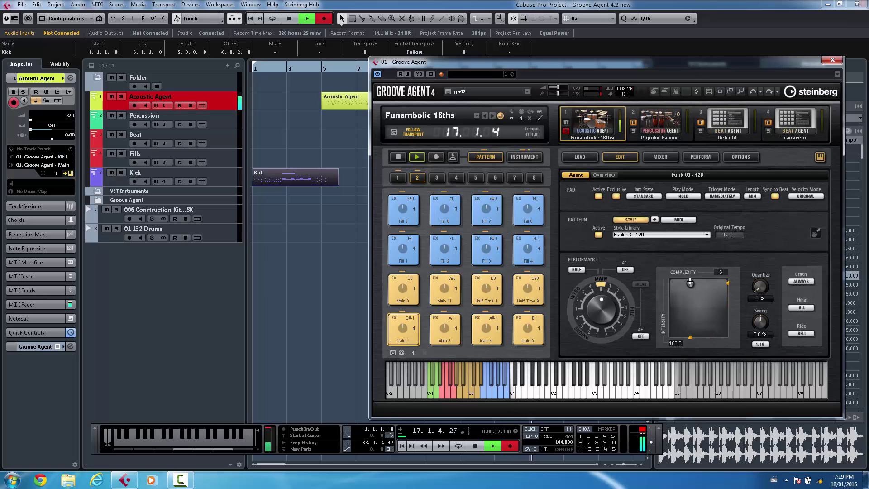
click(623, 270)
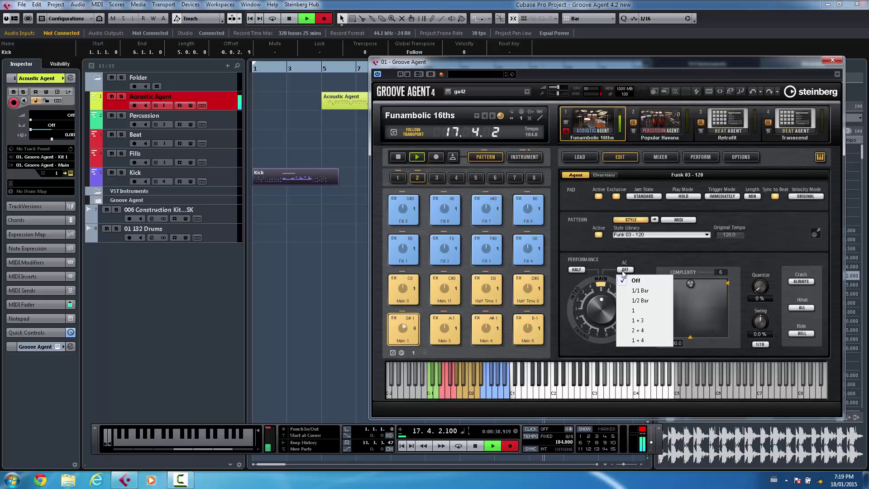
click(650, 292)
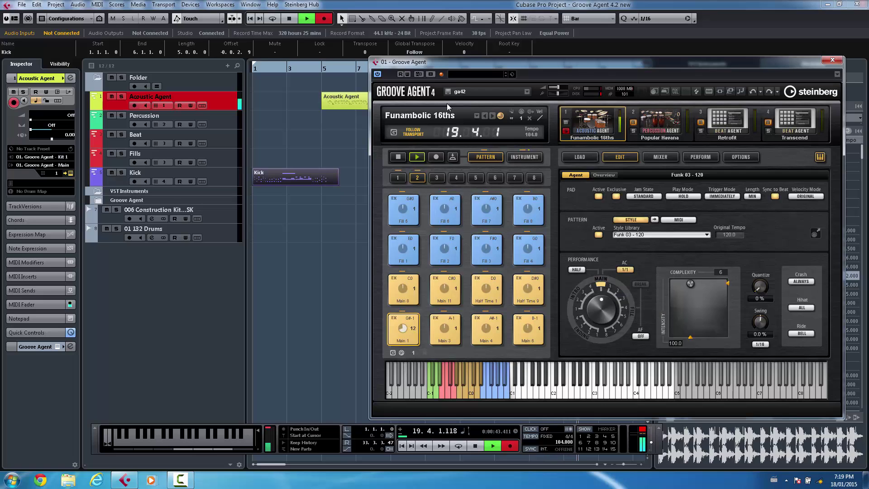
drag(444, 65, 487, 65)
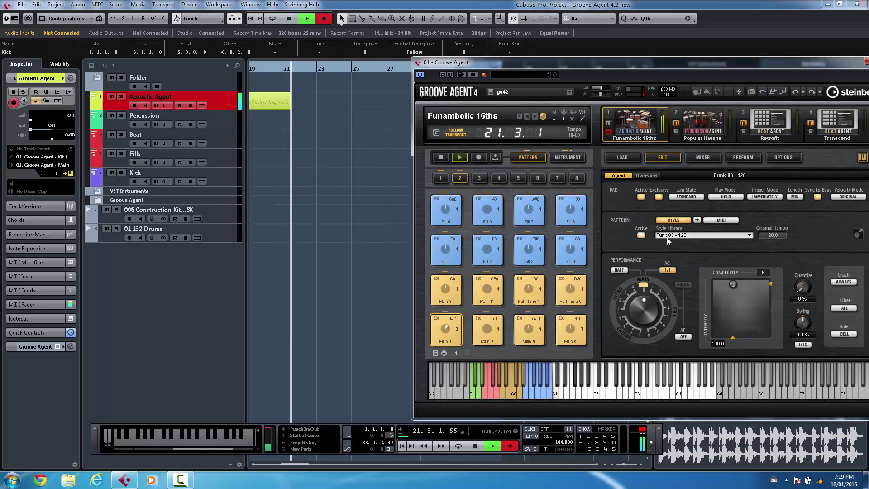
Record the Fill 4 and Half Time 9 patterns, turn HALF off, and return to Main 1.
click(564, 253)
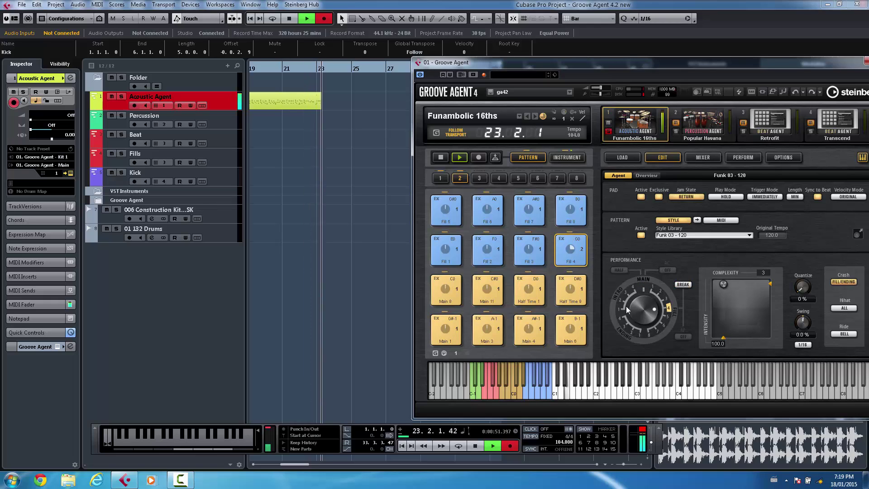
click(567, 294)
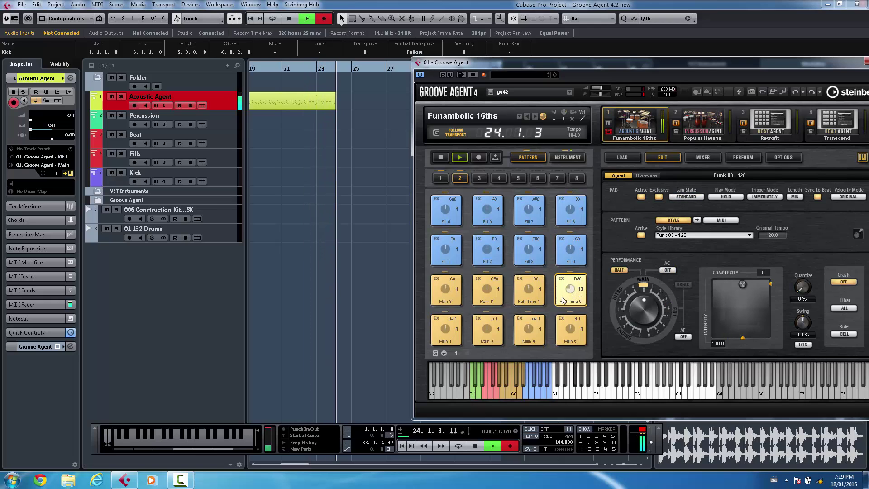
click(619, 269)
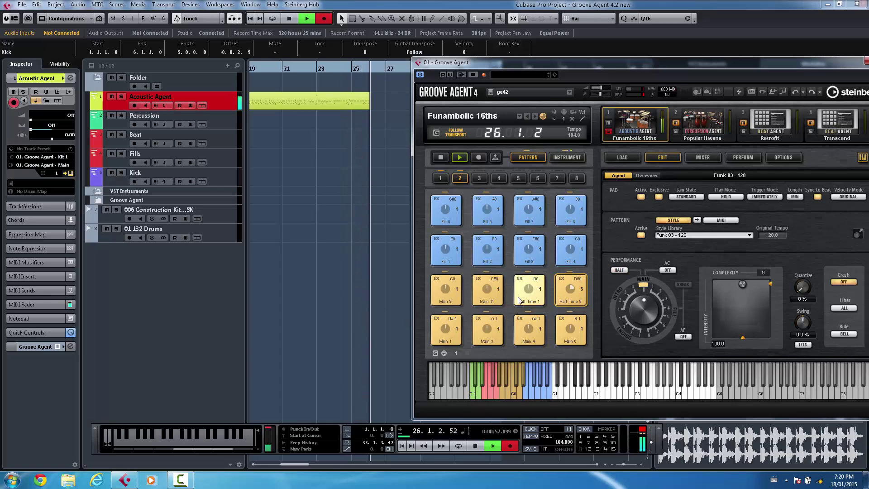
click(447, 330)
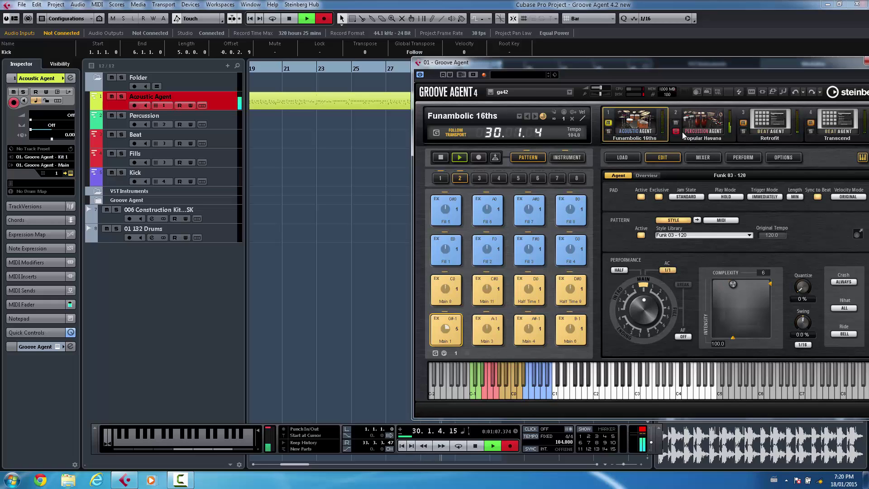
On the Percussion track, mute Conga 02, Cowbell, Maracas and Timbale, and trigger Groove 1.
click(204, 118)
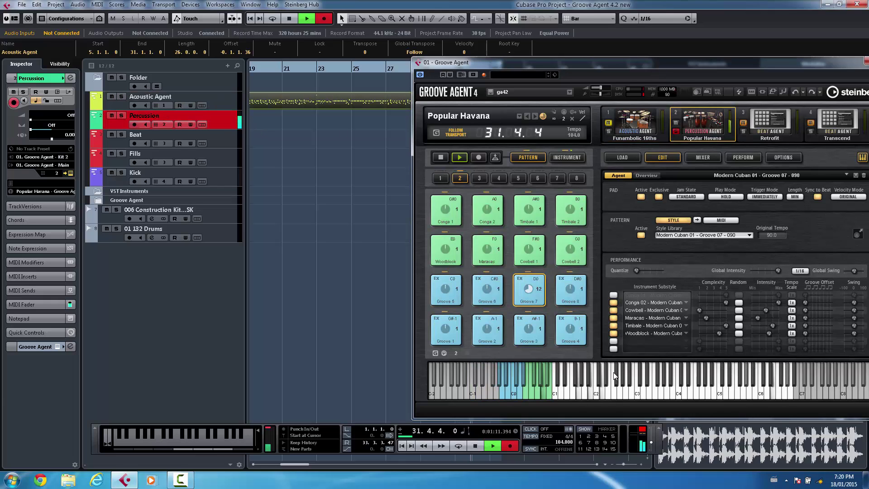
click(613, 302)
click(613, 310)
click(613, 317)
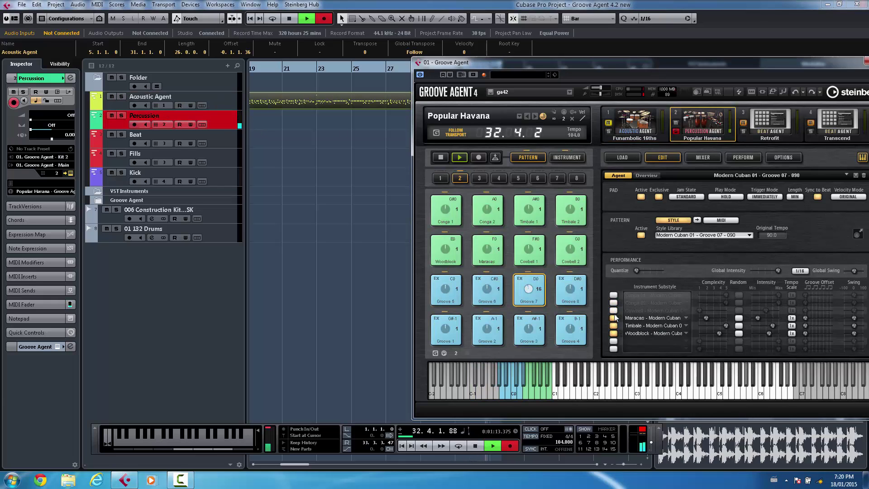
click(613, 325)
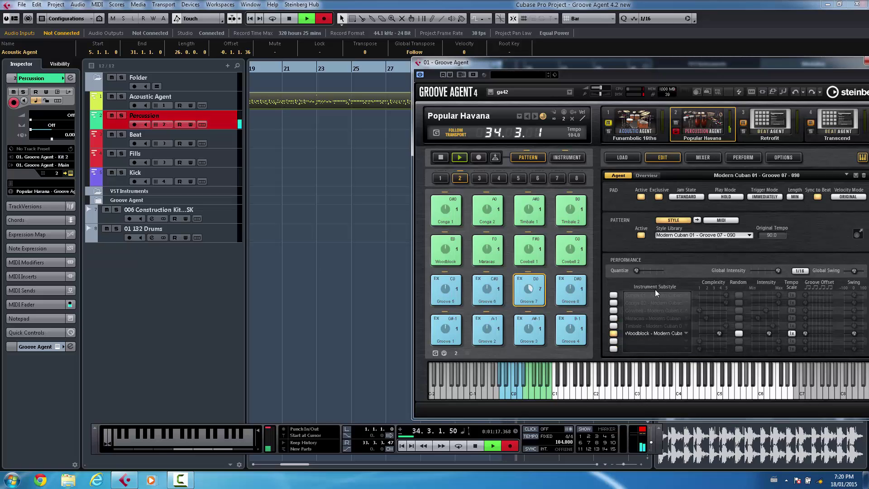
click(446, 329)
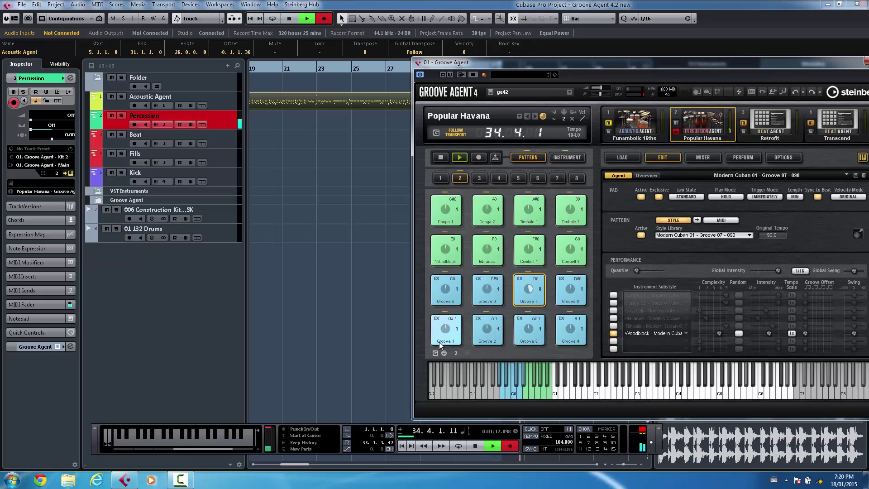
Mute the Conga 02, Cowbell, Maracas, Woodblock and Timbale substyle rows.
click(613, 302)
click(613, 310)
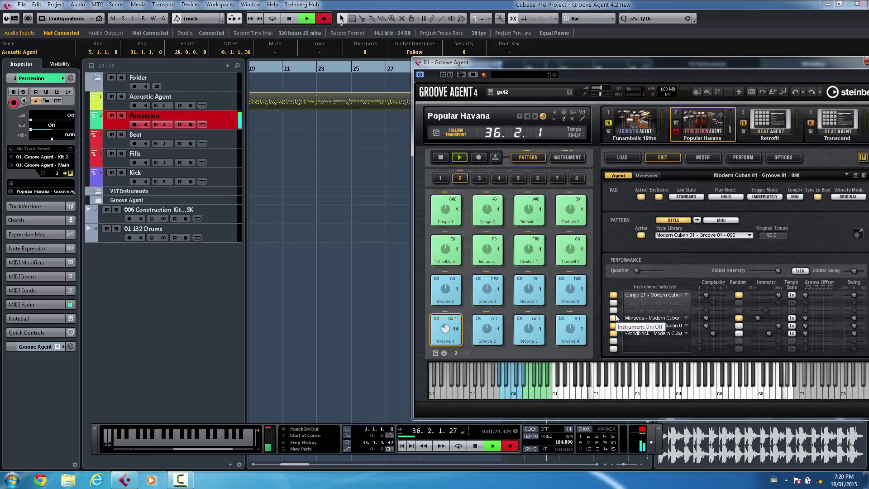
click(613, 318)
click(613, 333)
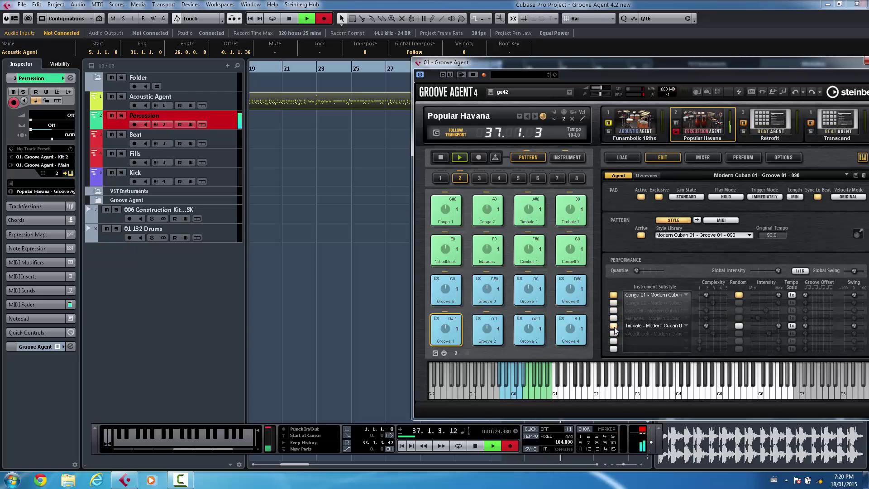
click(613, 325)
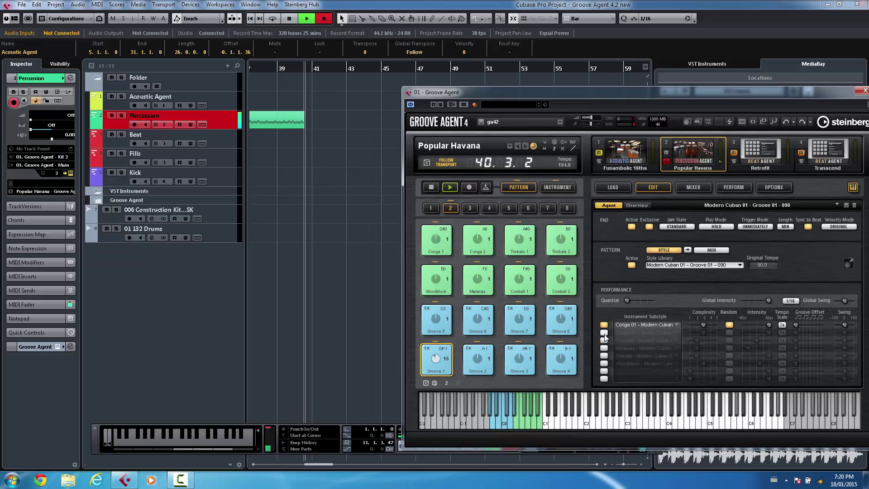
Lower Conga 01 complexity and change its Tempo Scale to 2x, then back to 1x.
click(689, 325)
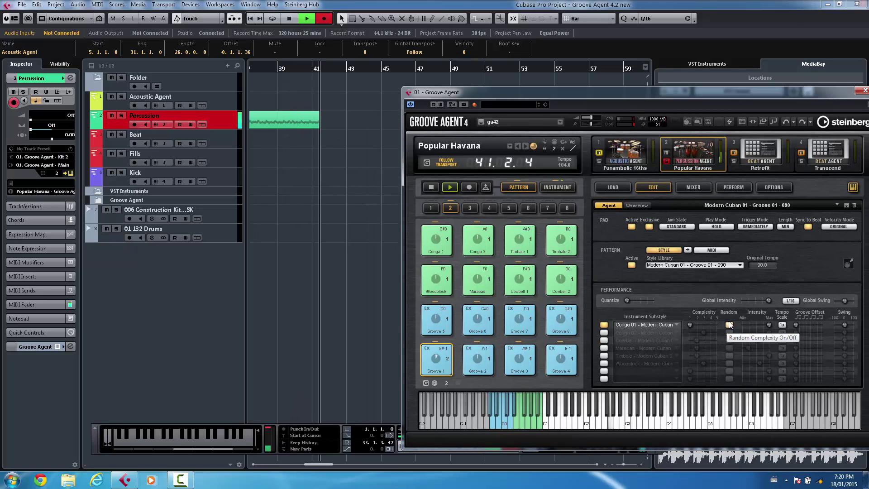
click(782, 325)
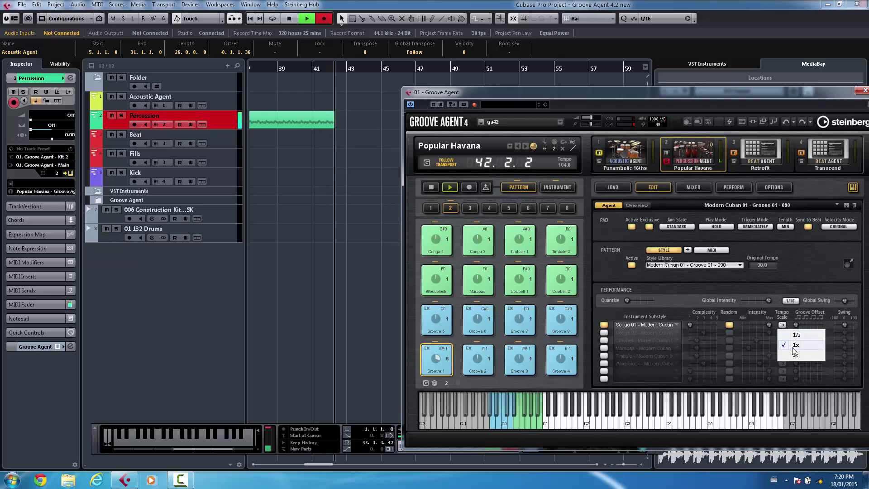
click(797, 355)
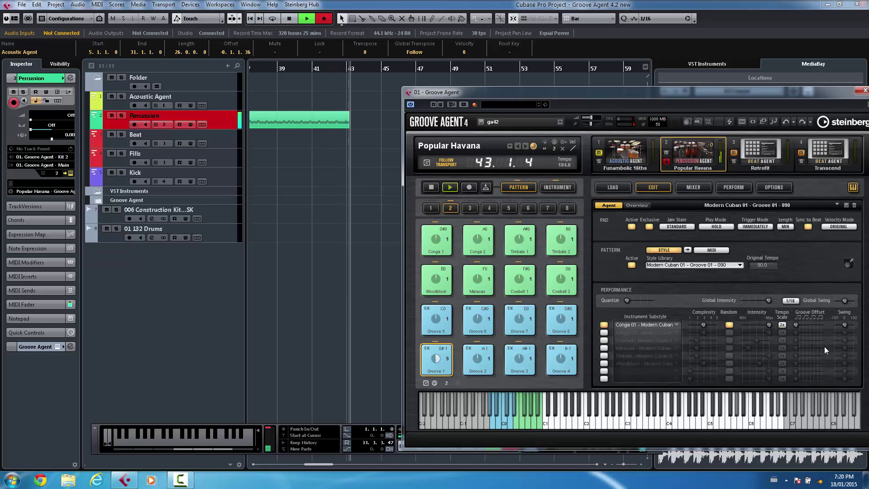
click(782, 324)
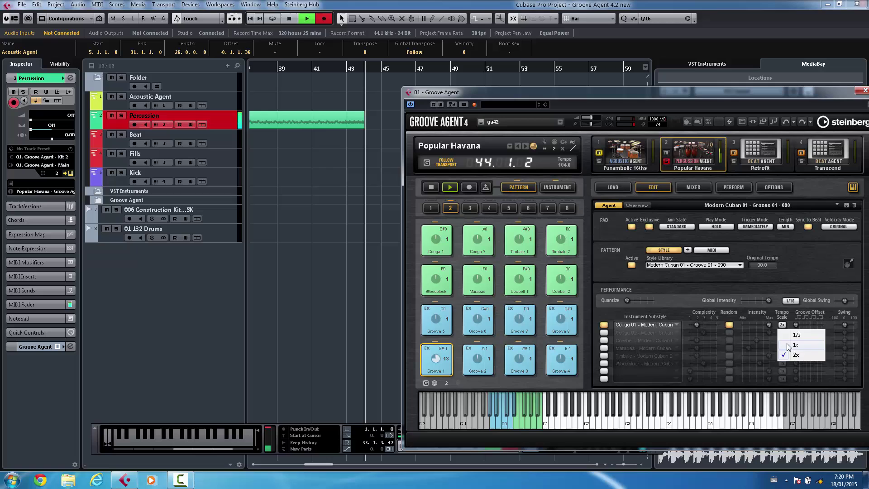
click(796, 345)
Re-enable Conga 02, Cowbell, Maracas, Woodblock and Timbale rows.
click(604, 332)
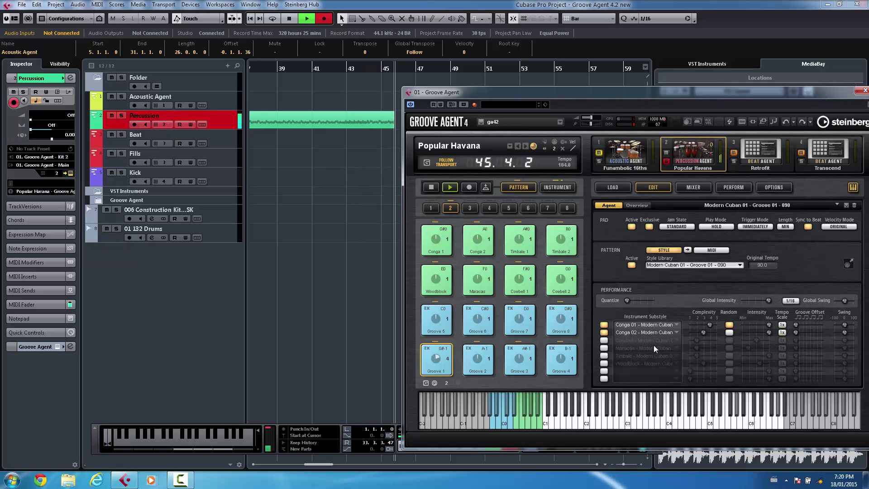
click(604, 340)
click(604, 348)
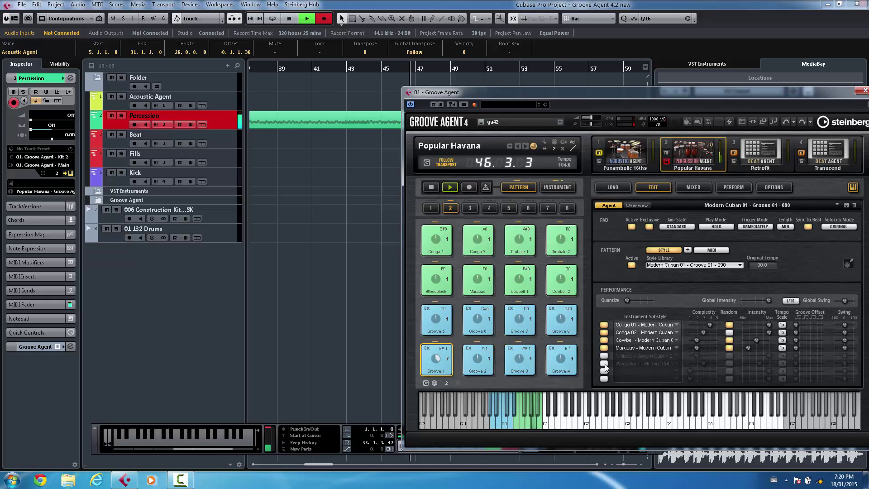
click(603, 363)
click(604, 370)
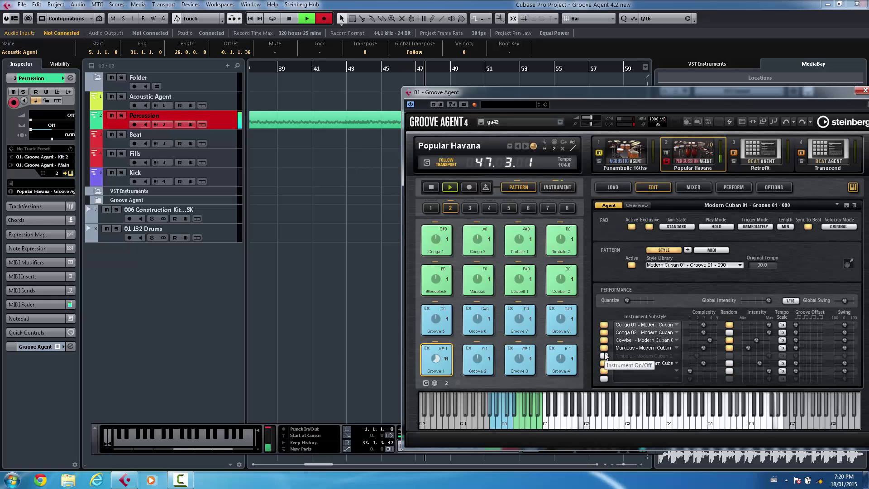
click(604, 355)
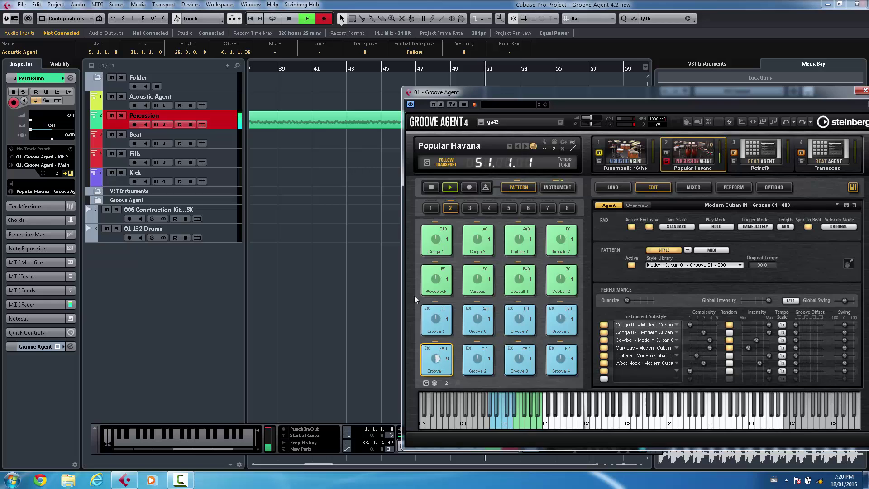
Move the Groove Agent window up, then stop recording and playback.
drag(480, 93, 484, 53)
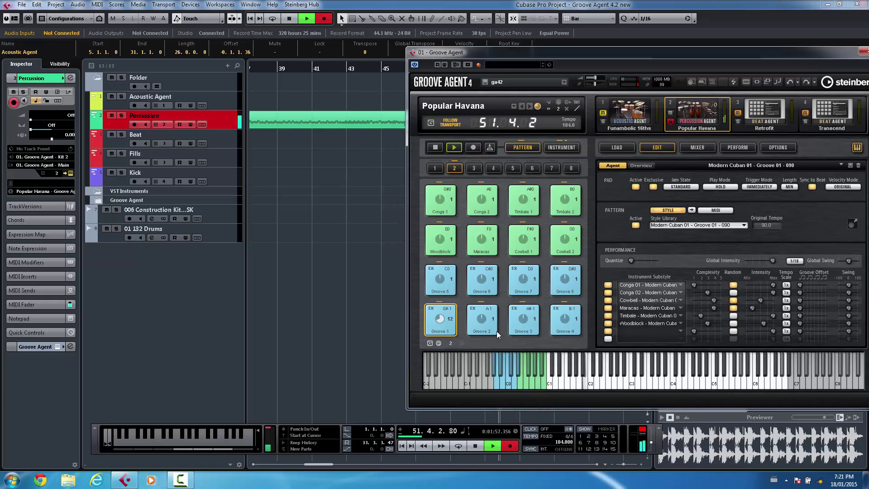
click(475, 446)
click(355, 220)
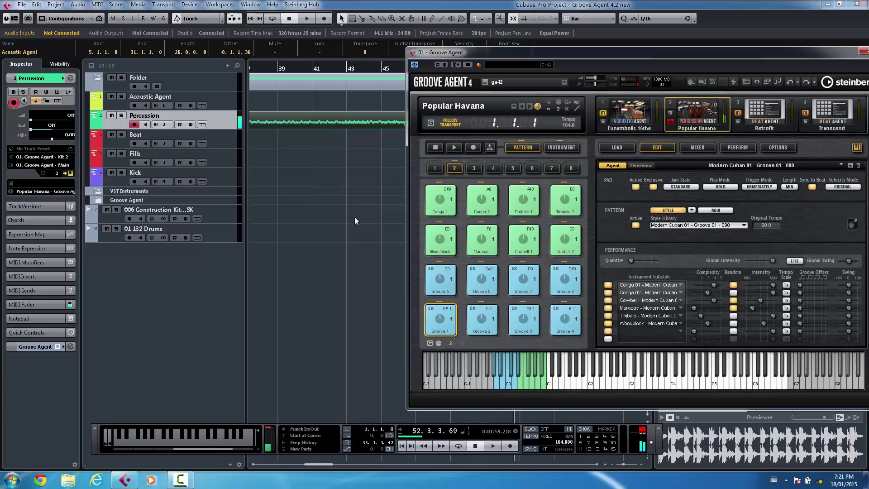
Zoom out to see all parts, select the Beat track, and show Retrofit's Note Repeat settings.
drag(331, 68, 324, 37)
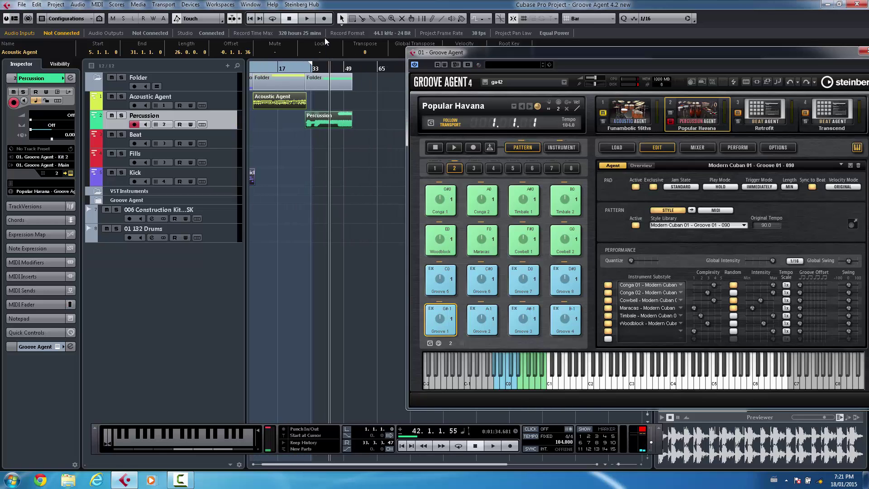
click(224, 142)
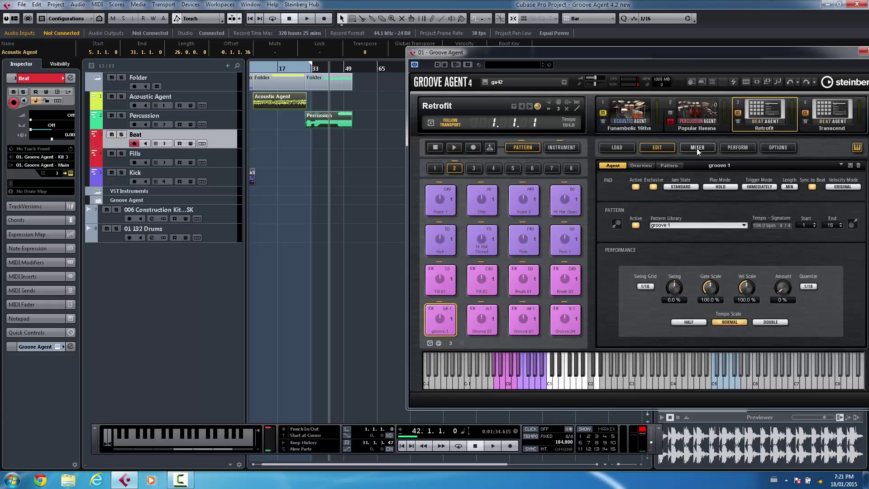
click(737, 147)
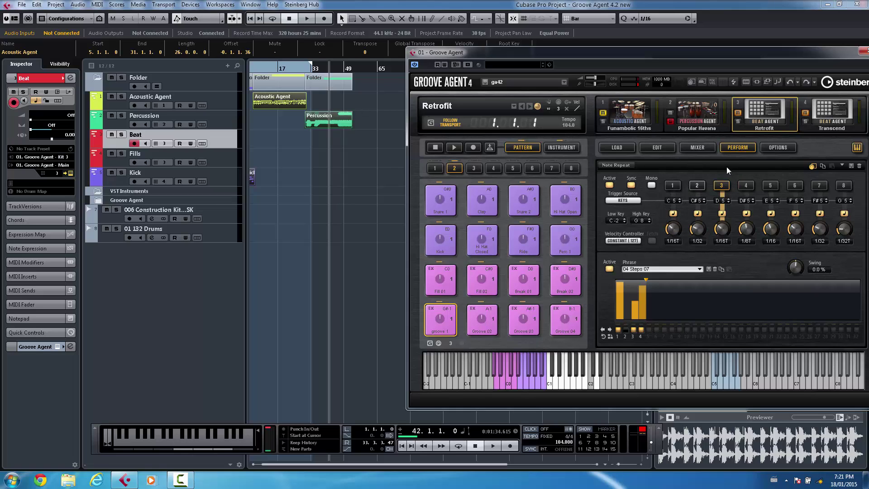
Switch the pads to individual instruments, audition Hi Hat Closed, and select Note Repeat variation 1.
click(562, 147)
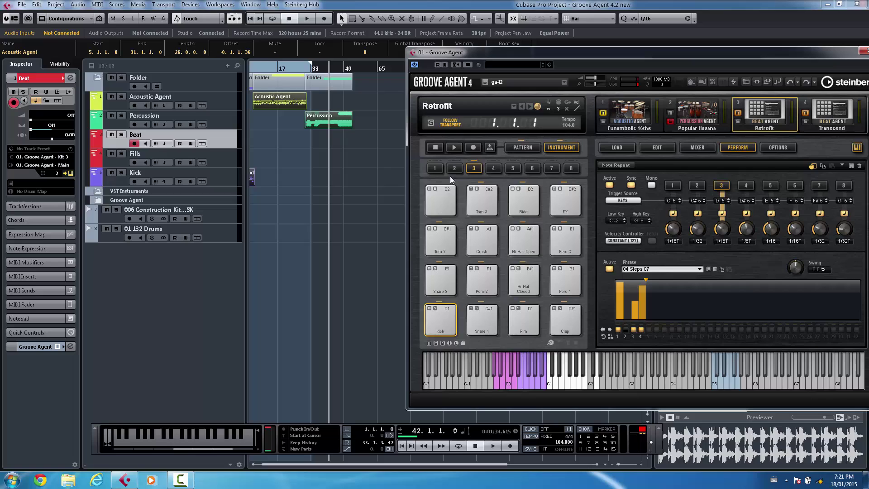
click(533, 288)
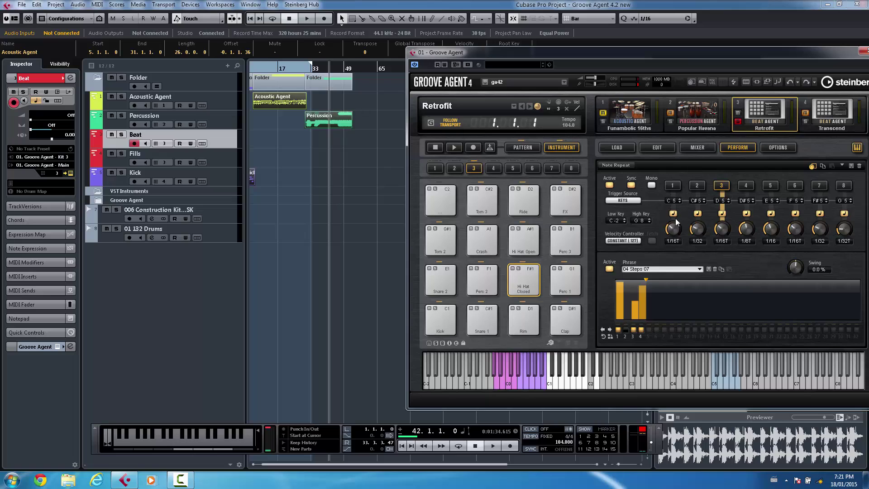
click(673, 187)
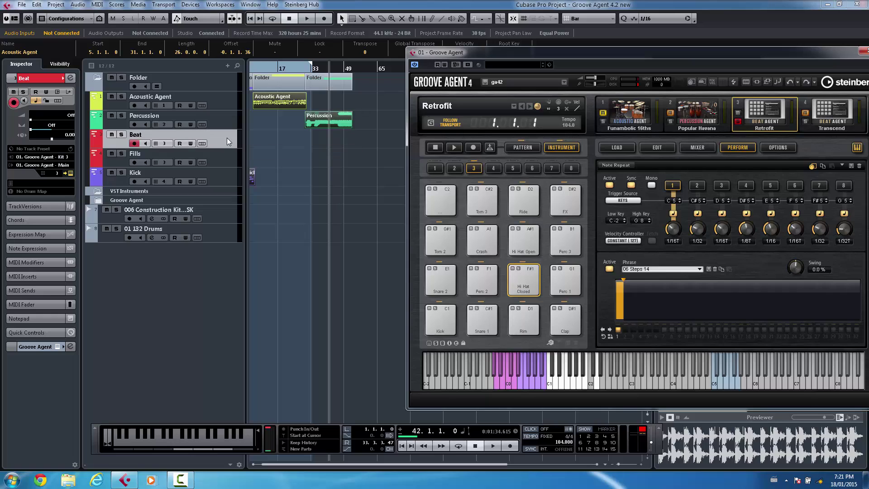
Select and arm the Fills track, arm Beat too, and hold Hi Hat Closed through Note Repeat.
click(67, 157)
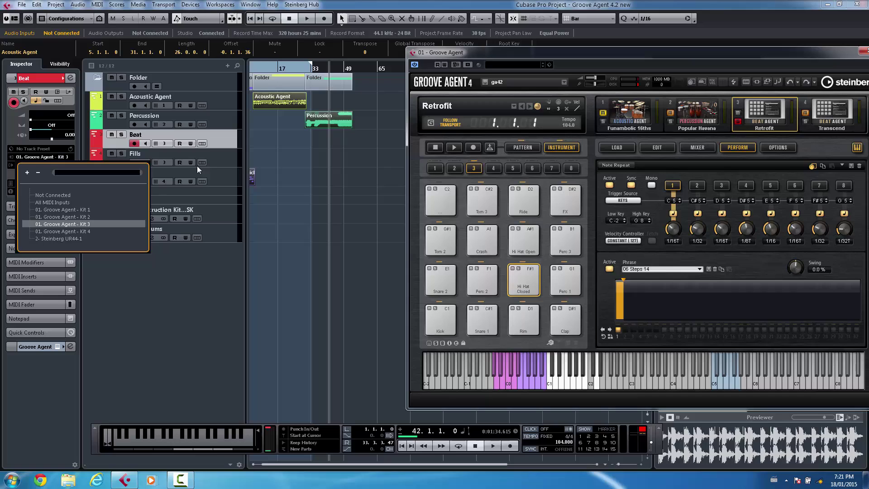
click(224, 165)
click(223, 163)
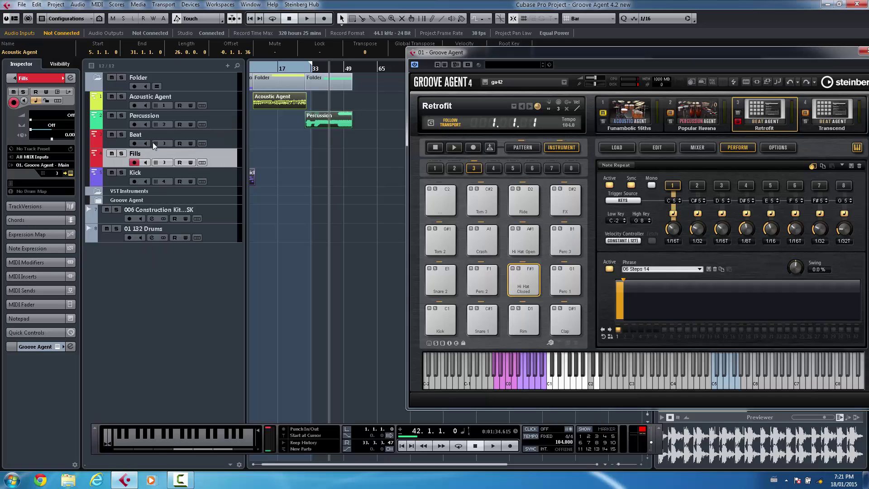
click(133, 143)
drag(522, 275, 525, 283)
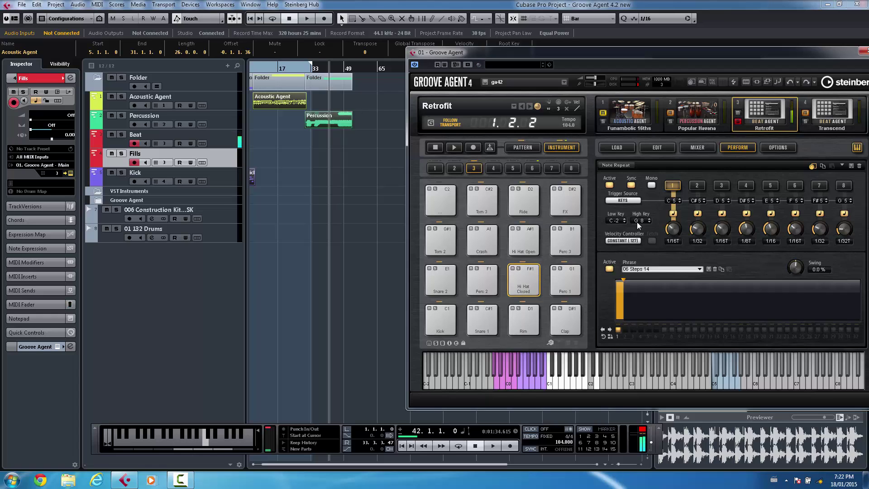
Set the repeat rate to 1/16, lengthen the phrase, and give steps 3–5 low, high and loud velocities.
scroll(673, 230, up, 1)
scroll(672, 228, down, 1)
scroll(672, 219, down, 1)
drag(523, 278, 524, 284)
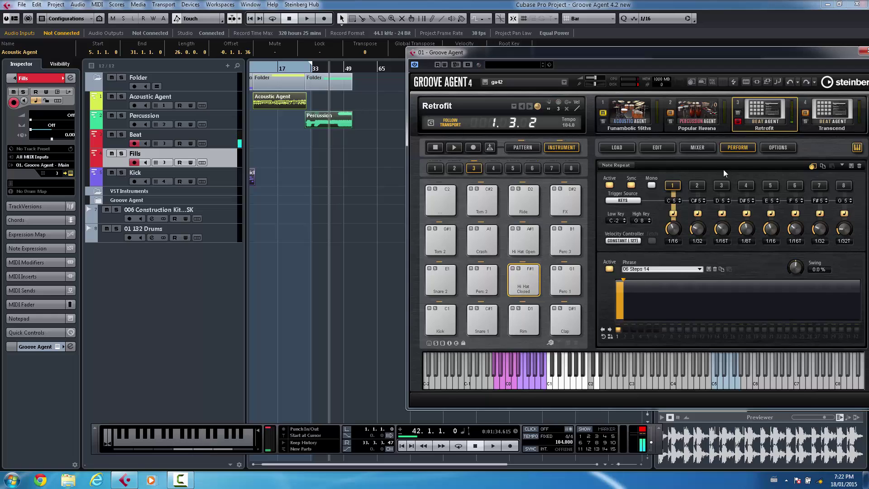
drag(623, 279, 654, 281)
click(636, 308)
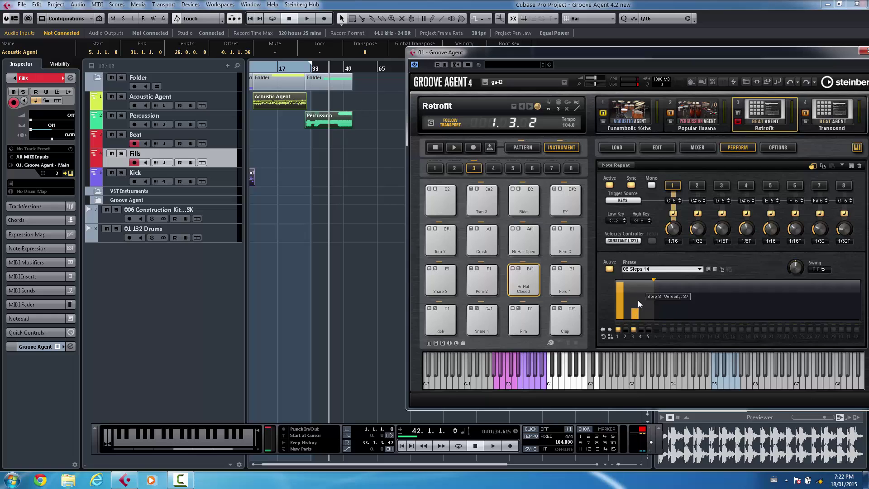
click(643, 292)
click(652, 281)
click(525, 273)
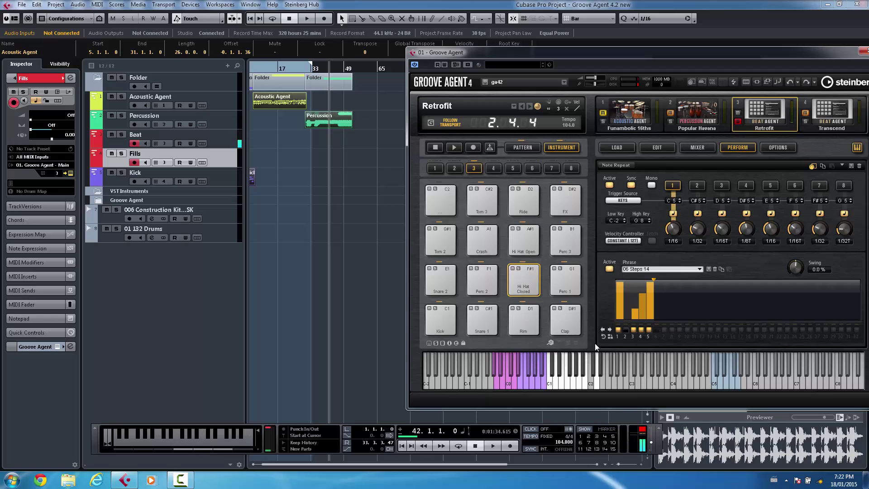
Turn step 2 on and step 4 off, double the phrase to ten steps, and set the rate to 1/32.
click(626, 330)
click(641, 330)
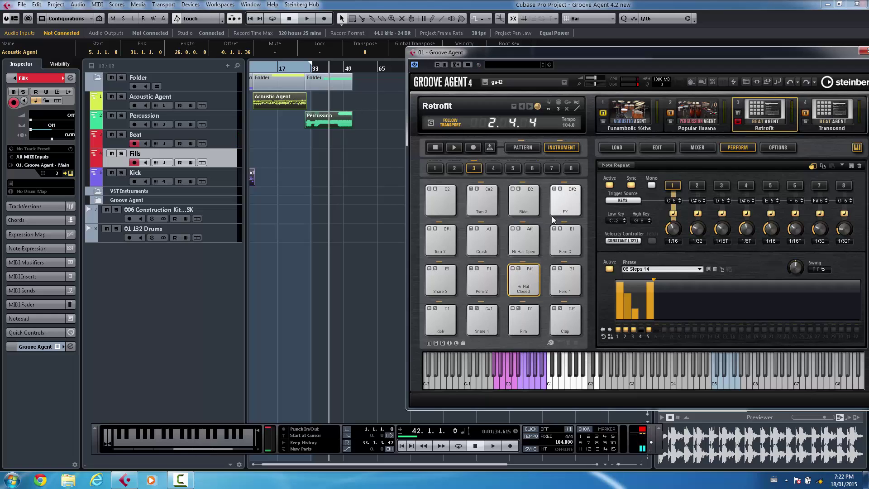
click(524, 284)
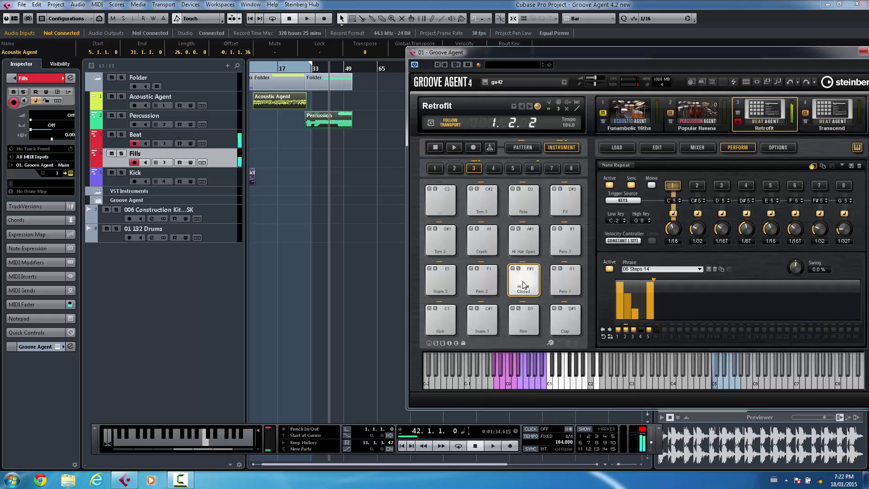
click(610, 336)
click(524, 284)
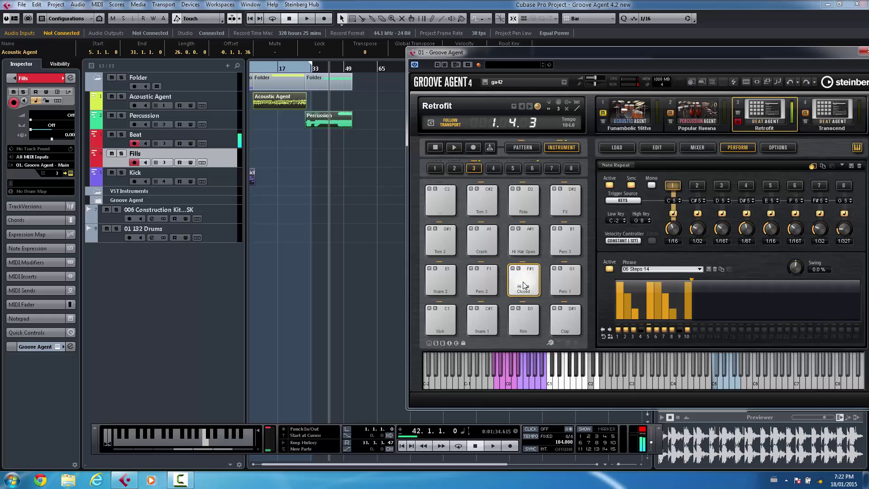
scroll(672, 227, down, 1)
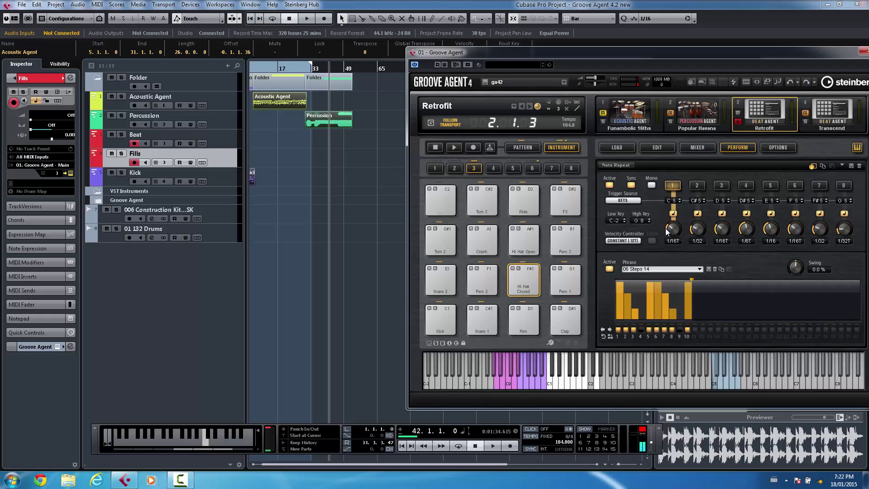
scroll(665, 232, down, 1)
click(525, 276)
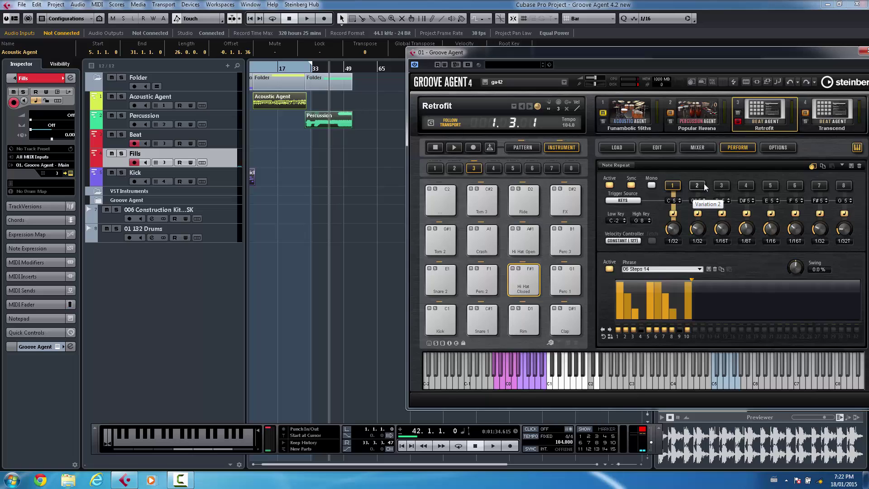
Try variation 2's decrescendo phrase, switch to variation 3 (04 Steps 07), and move to bar 61.
click(704, 184)
click(527, 281)
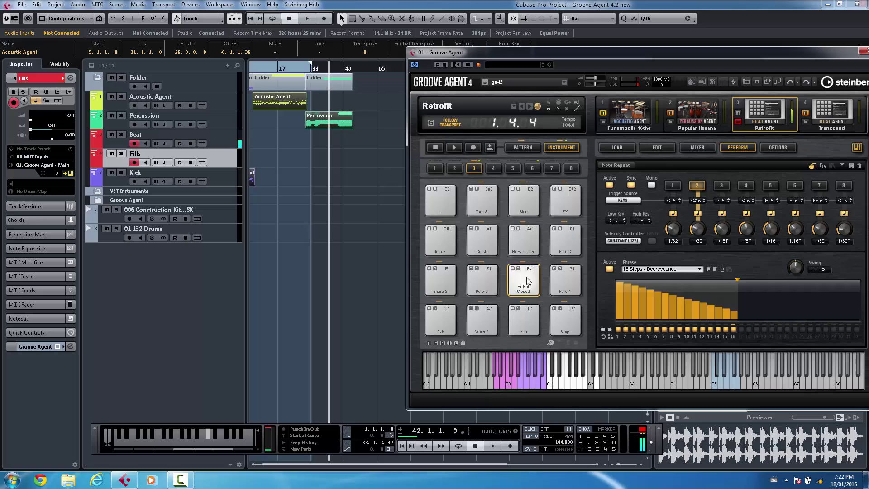
key(w)
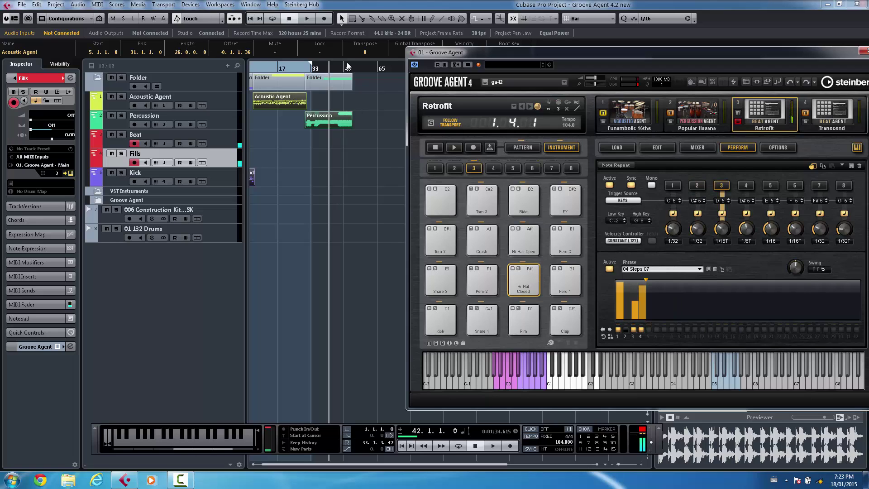
click(368, 65)
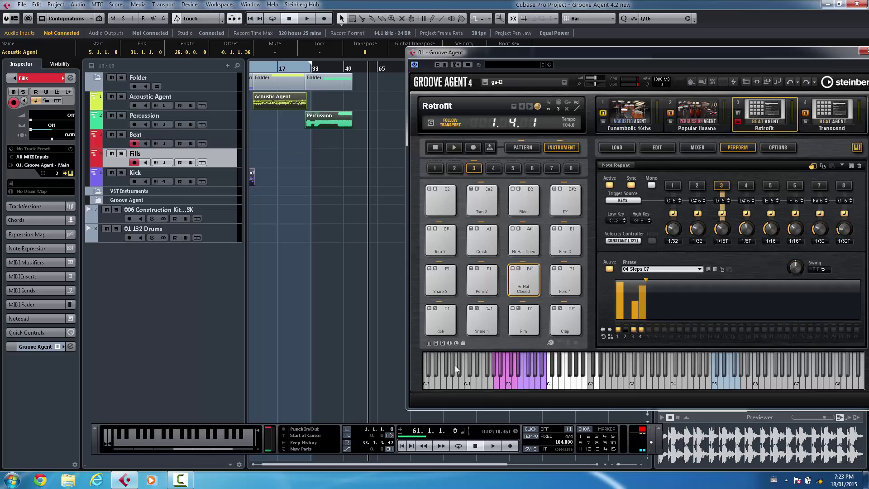
Record closed and open hi-hat Note Repeat performances onto the armed Beat and Fills tracks.
click(493, 446)
click(509, 445)
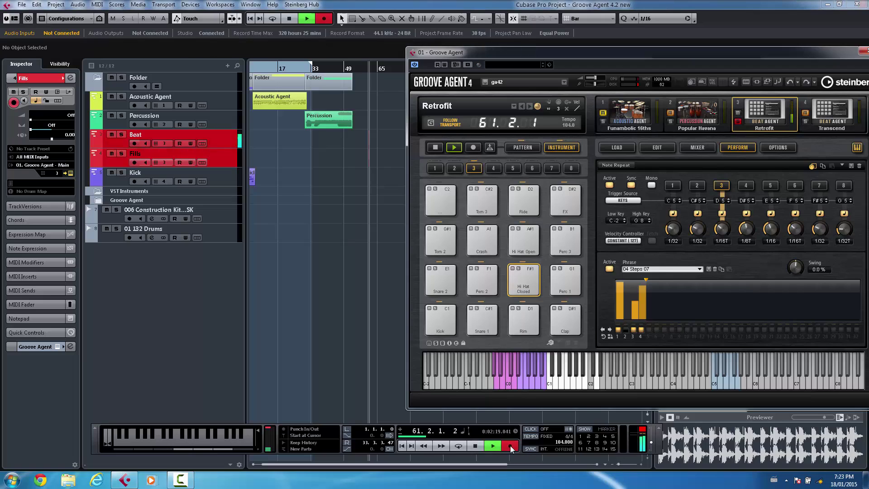
click(529, 285)
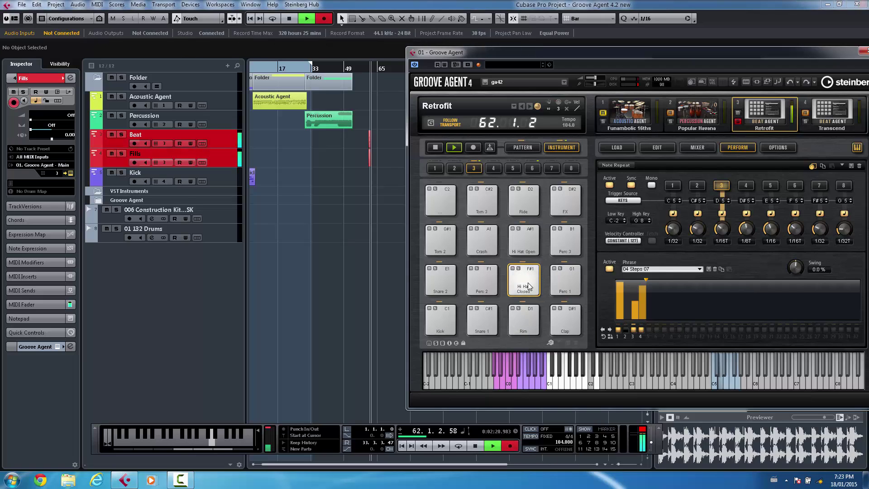
click(526, 245)
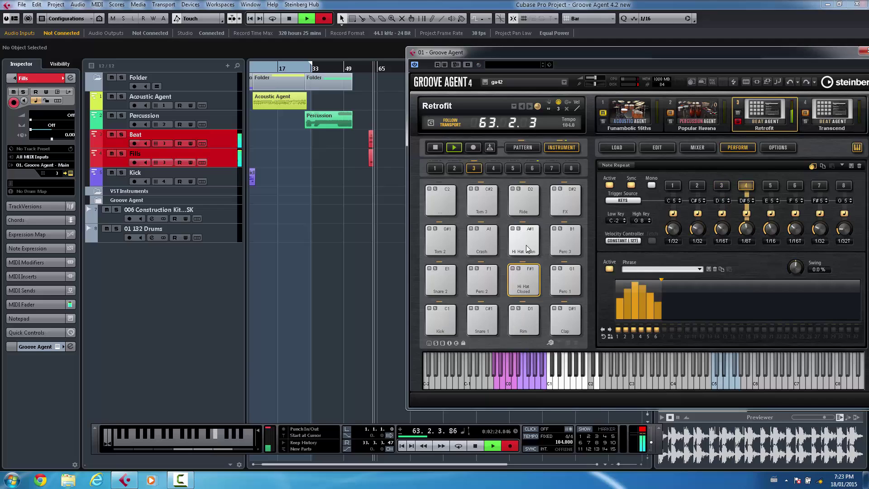
click(530, 277)
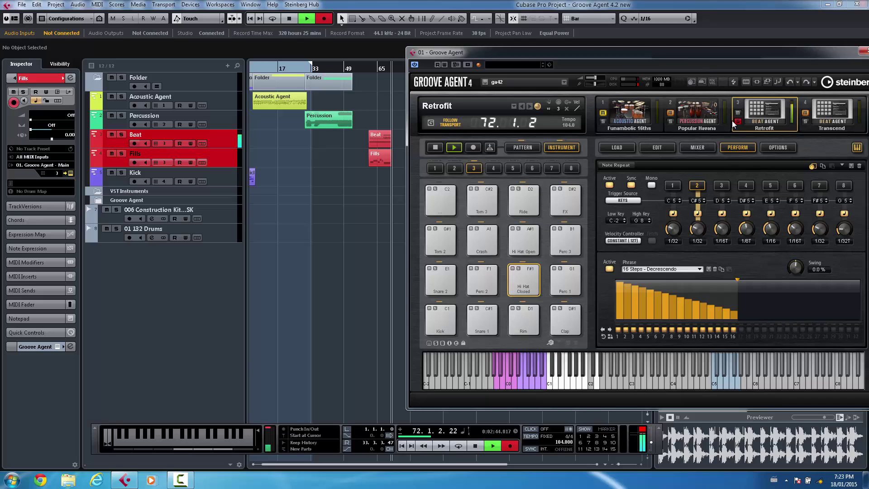
Record-enable the Acoustic Agent, Percussion and Kick tracks while recording continues.
ctrl+click(137, 107)
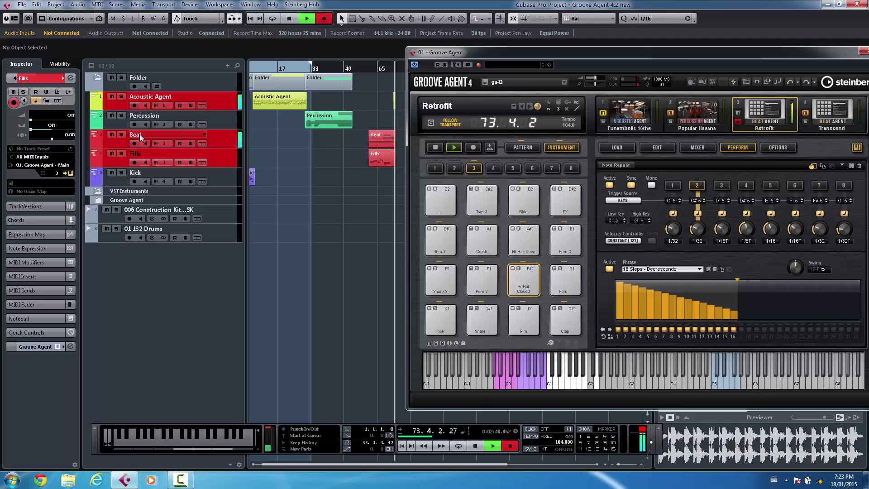
ctrl+click(133, 120)
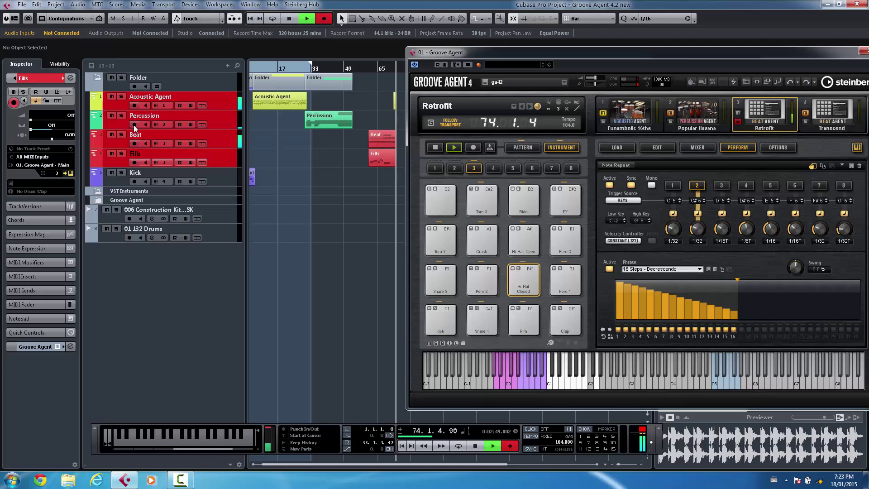
ctrl+click(136, 181)
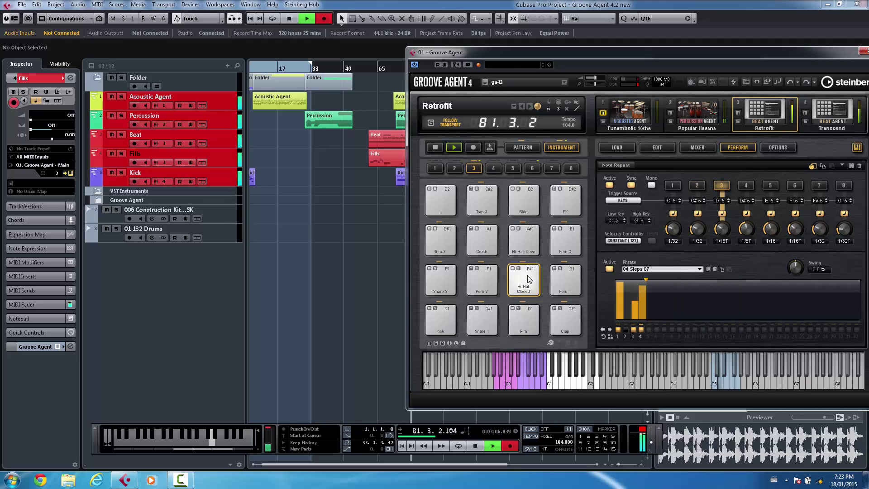
Stop recording, then shift the Groove Agent window right to reveal the newly recorded parts.
key(space)
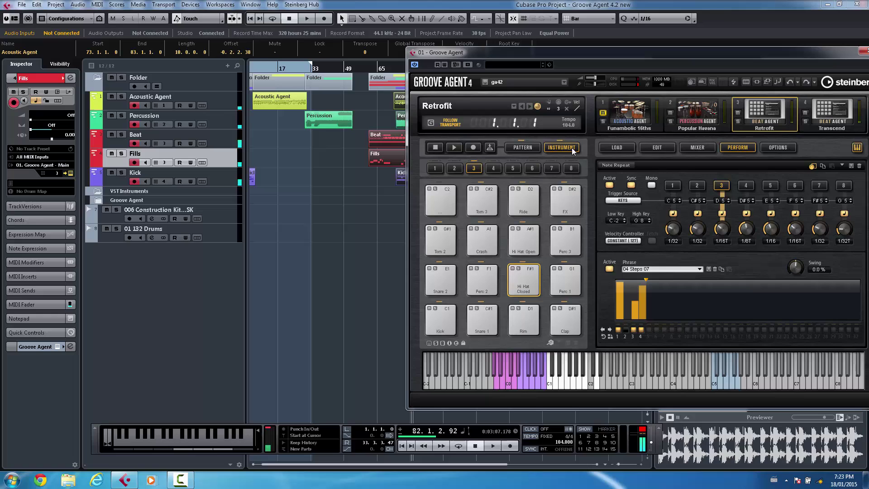
drag(552, 56, 612, 54)
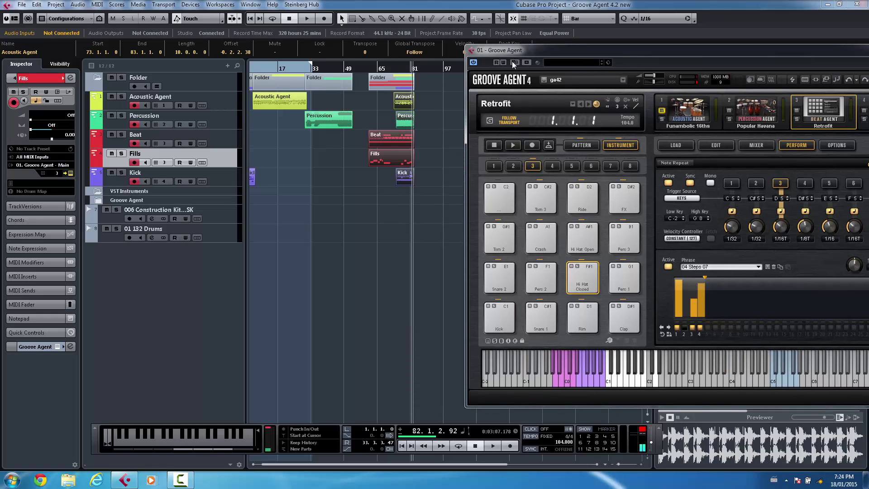